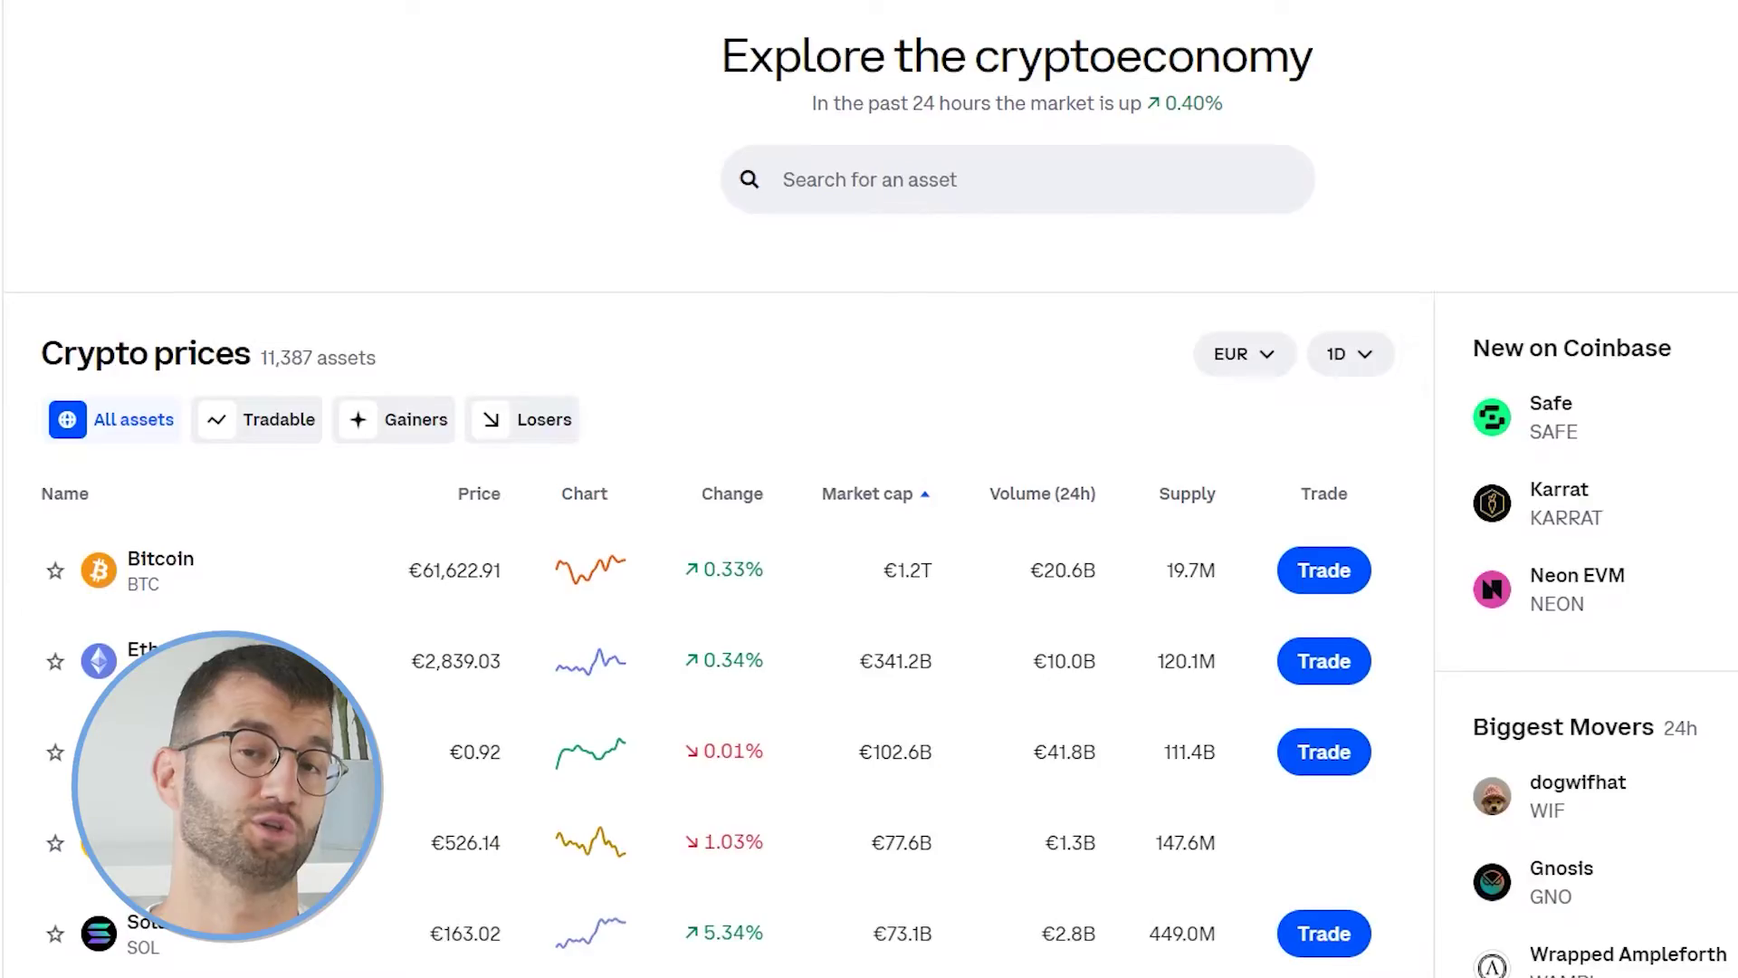
{"action": "scroll", "coordinate": [869, 543], "scroll_direction": "down", "scroll_amount": 2}
{"action": "scroll", "coordinate": [869, 543], "scroll_direction": "down", "scroll_amount": 4}
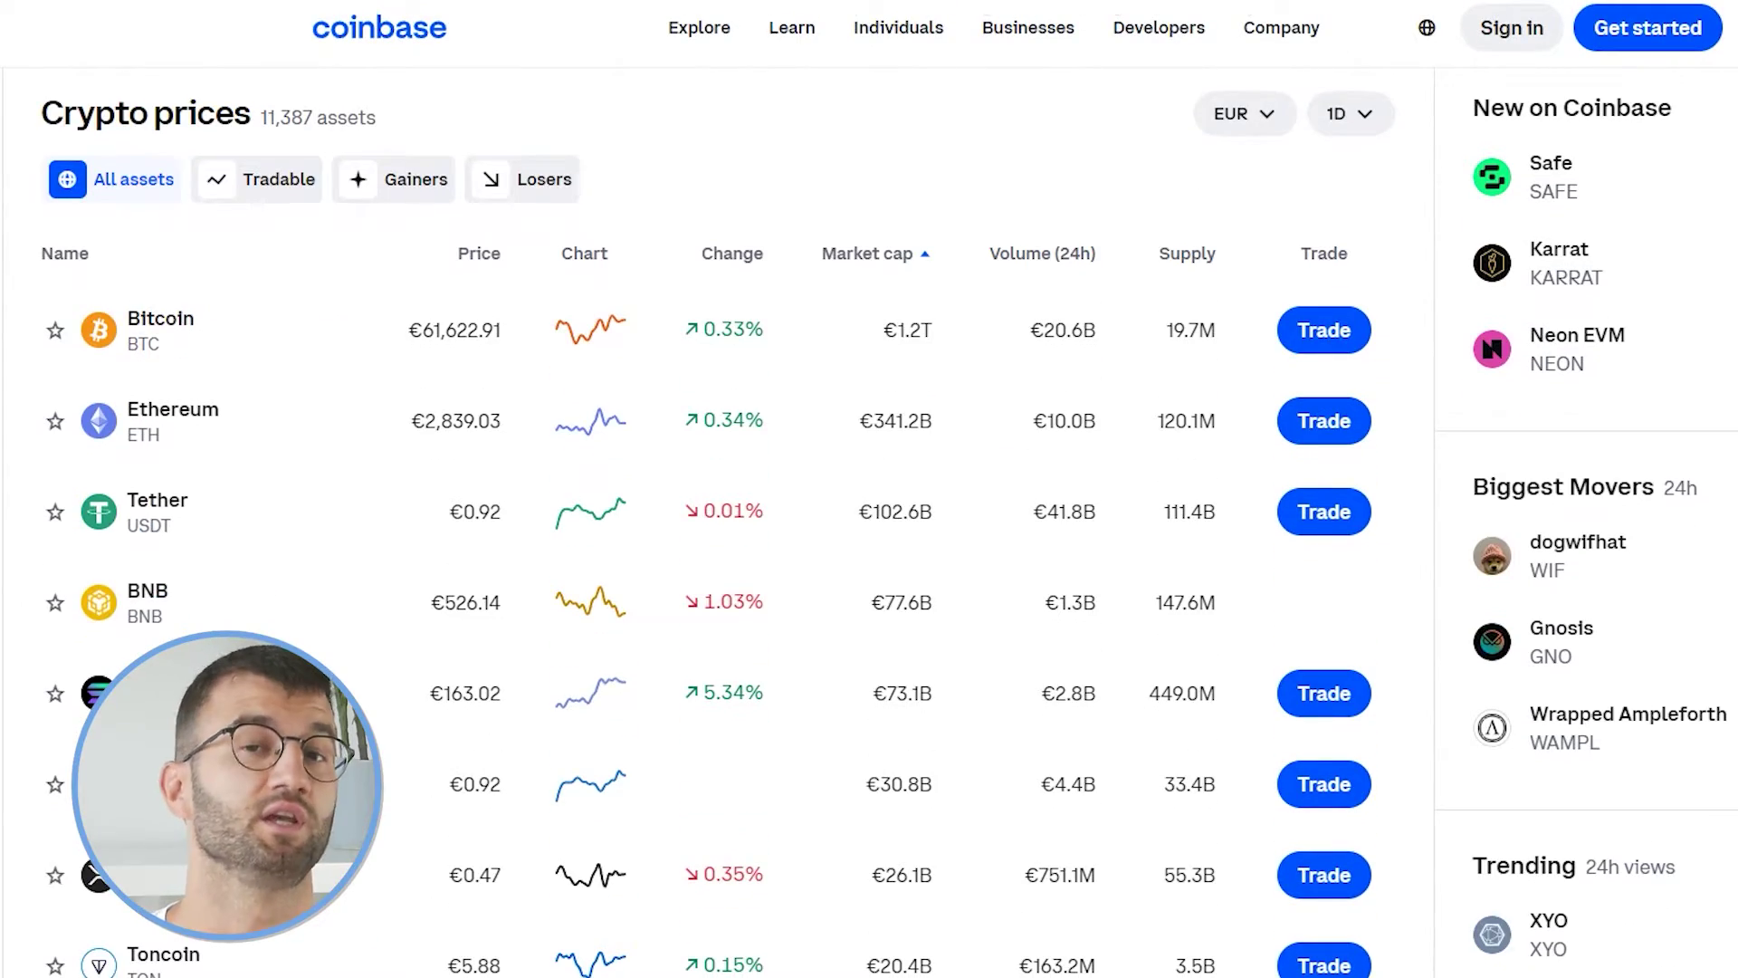
{"action": "scroll", "coordinate": [869, 543], "scroll_direction": "down", "scroll_amount": 4}
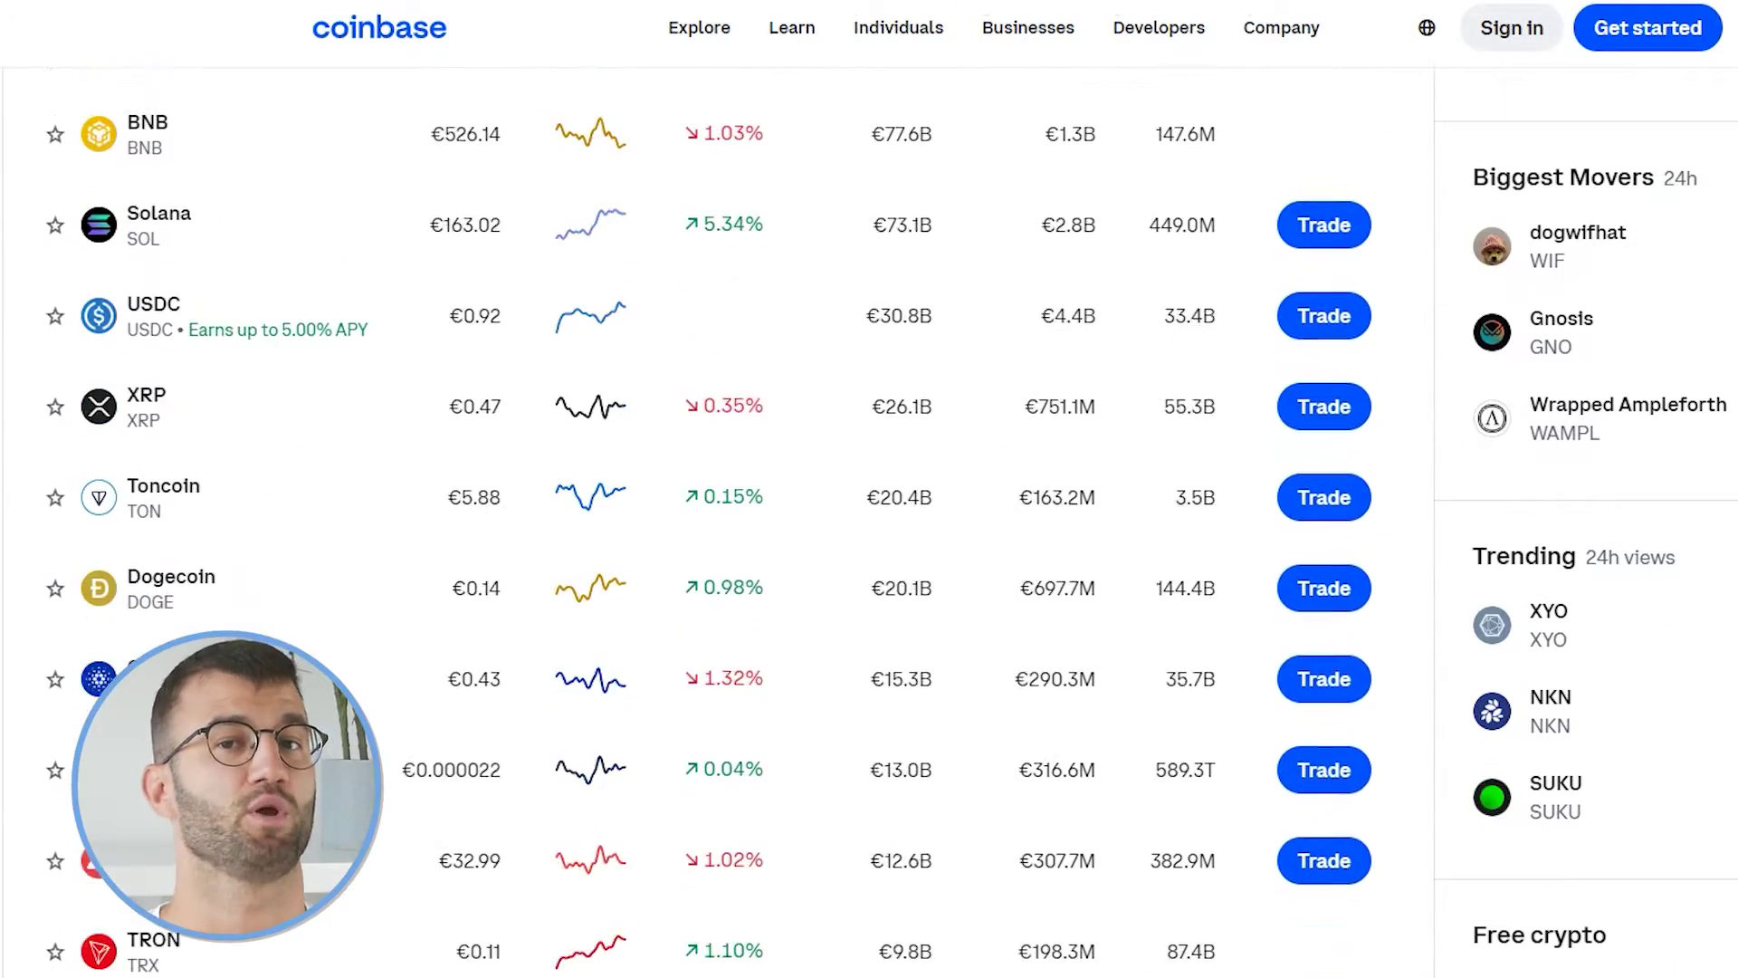
{"action": "scroll", "coordinate": [869, 543], "scroll_direction": "down", "scroll_amount": 2}
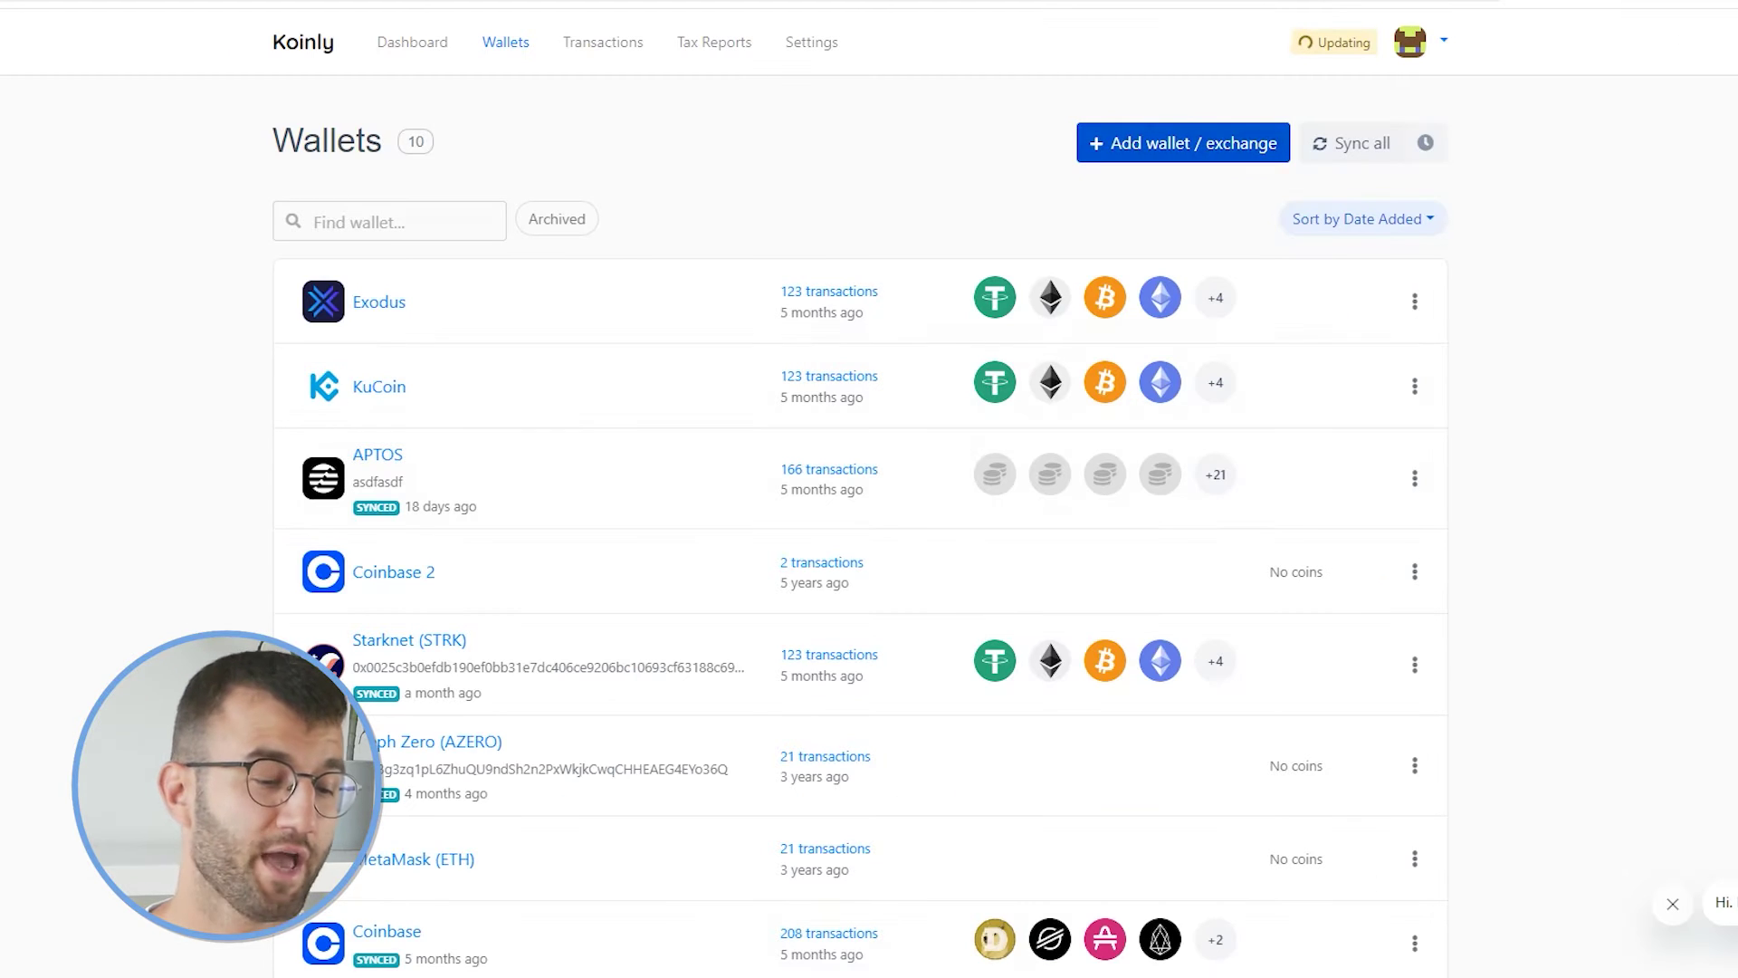
Step: In Koinly, search for "coinbase" among the wallets to add, pick Coinbase, and choose to import its data from a file
{"action": "left_click", "coordinate": [1182, 143]}
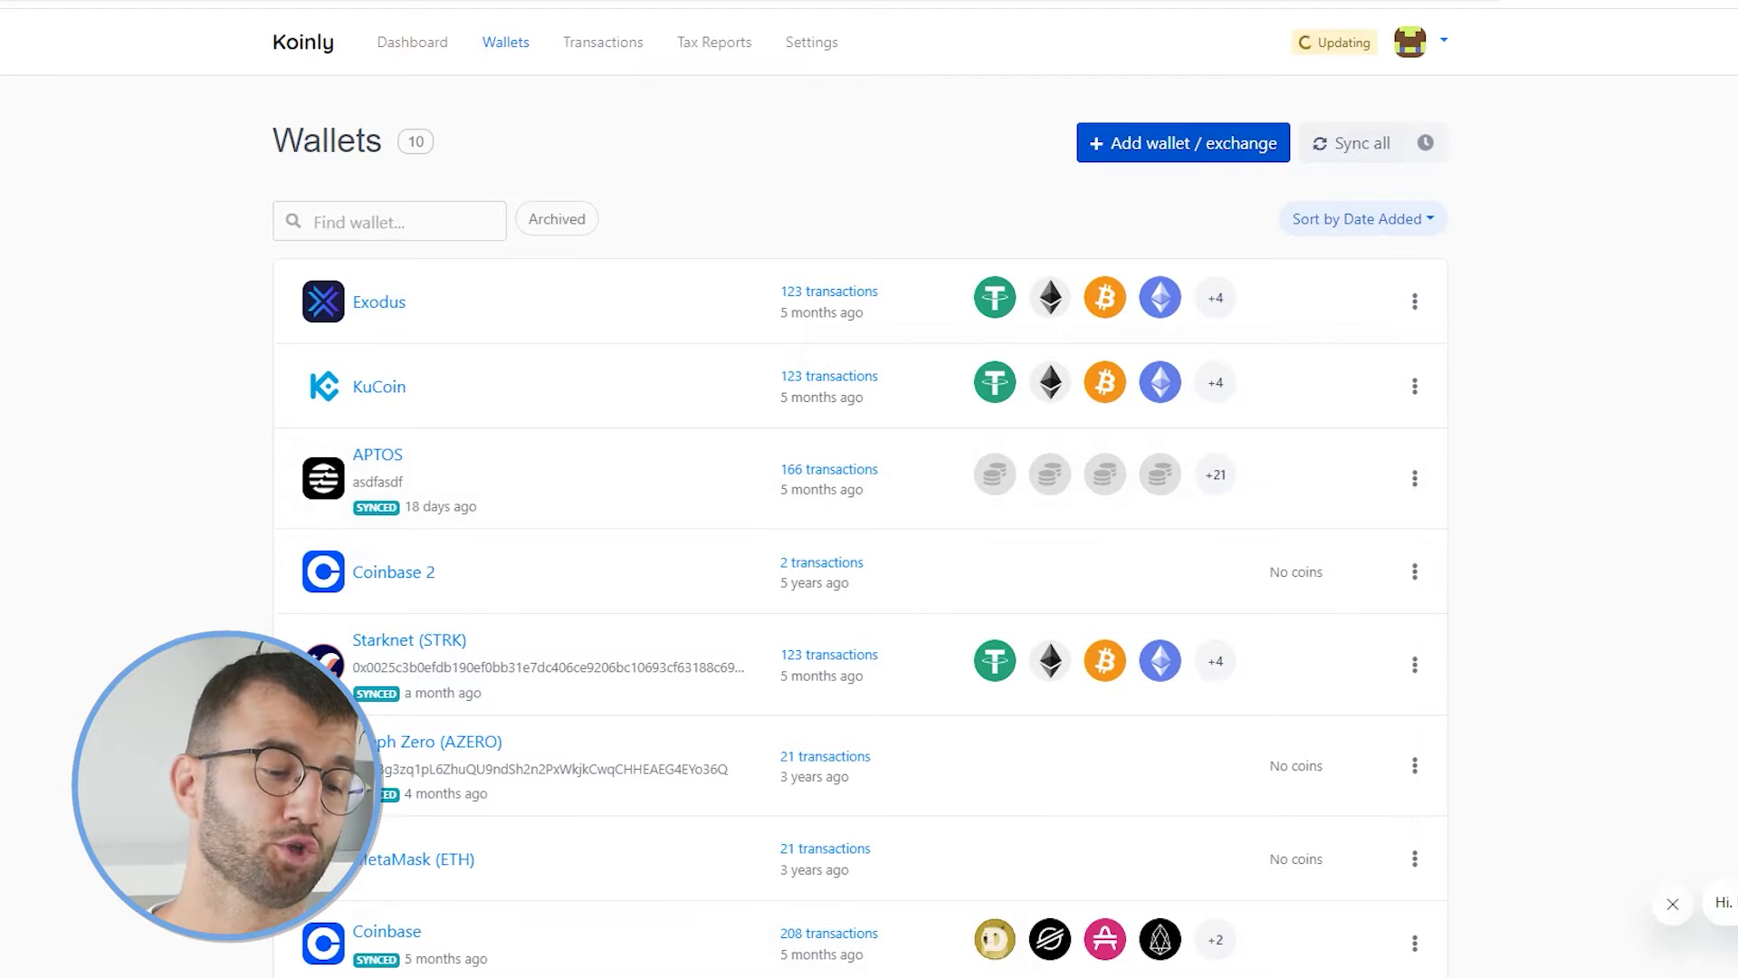
{"action": "type", "text": "coinbase"}
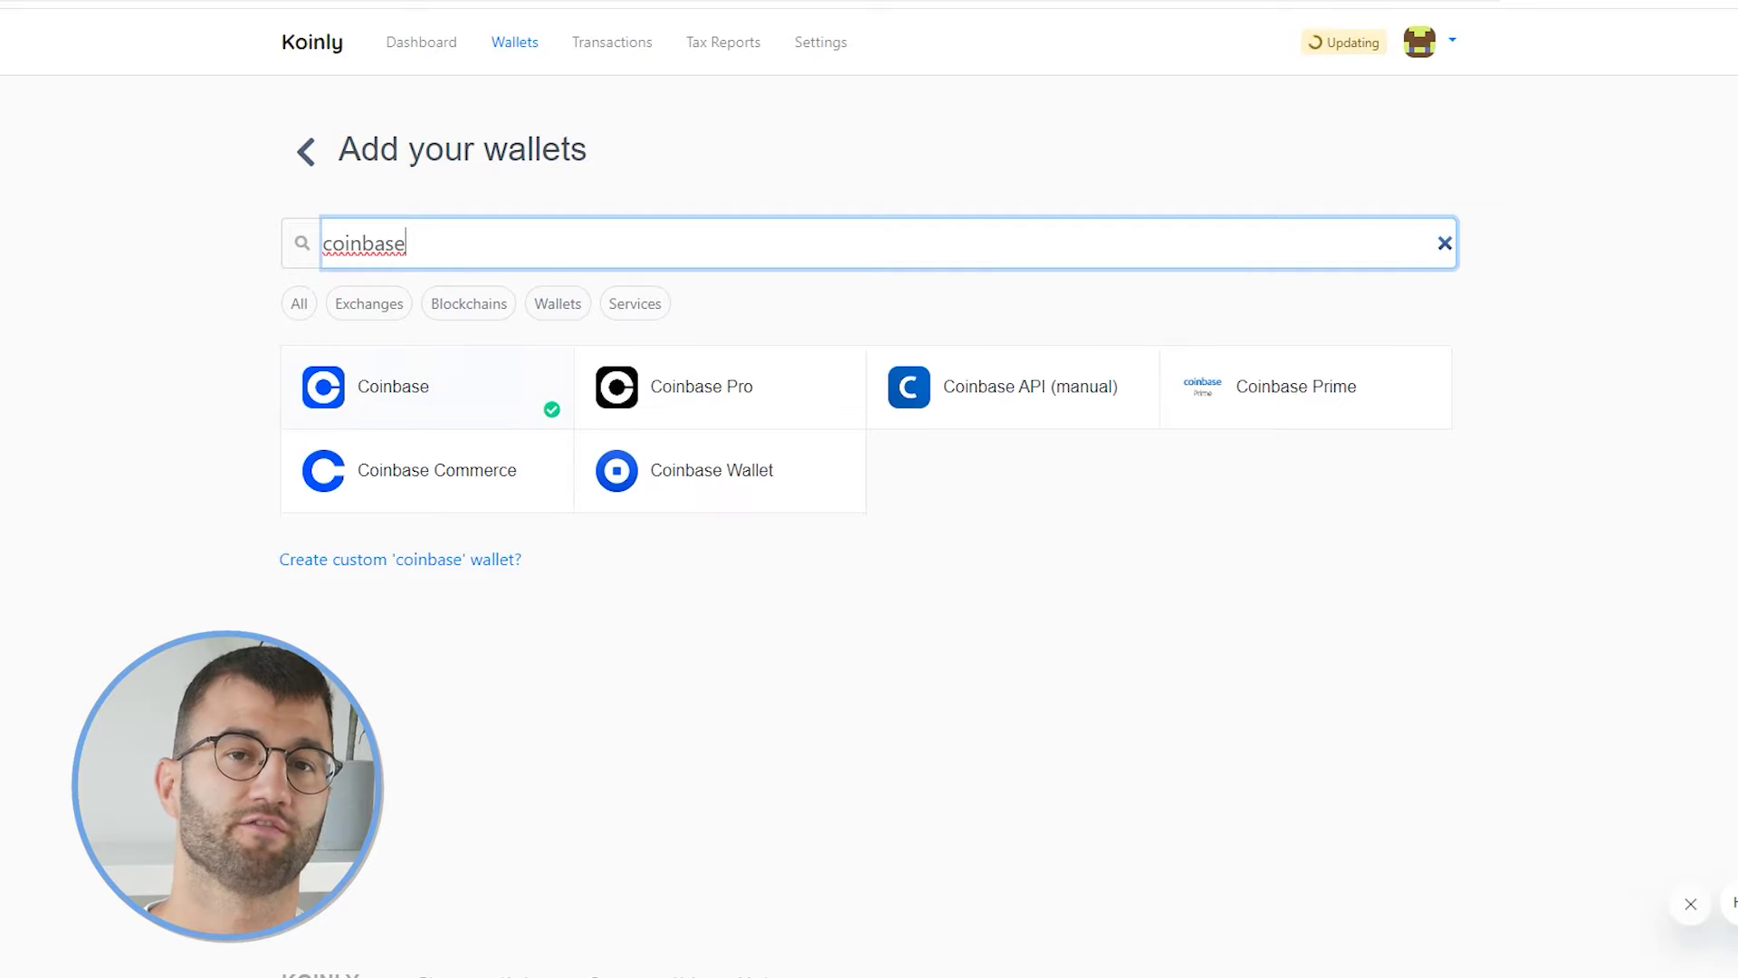
{"action": "left_click", "coordinate": [393, 386]}
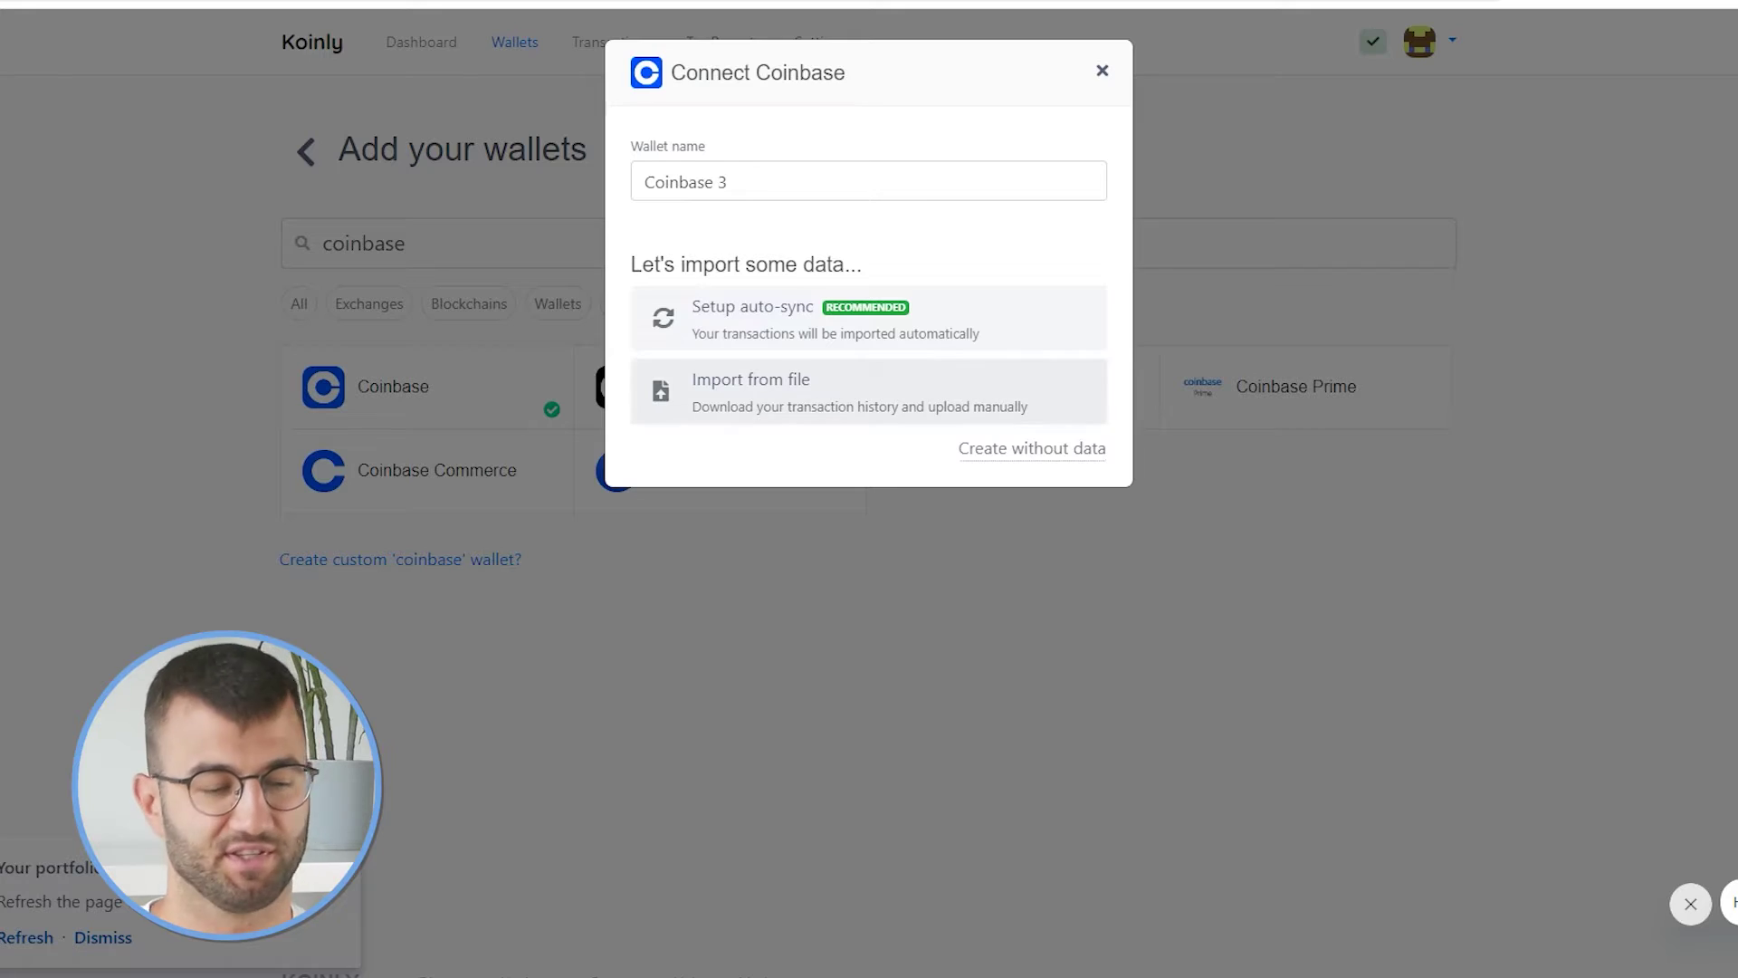
{"action": "left_click", "coordinate": [869, 391]}
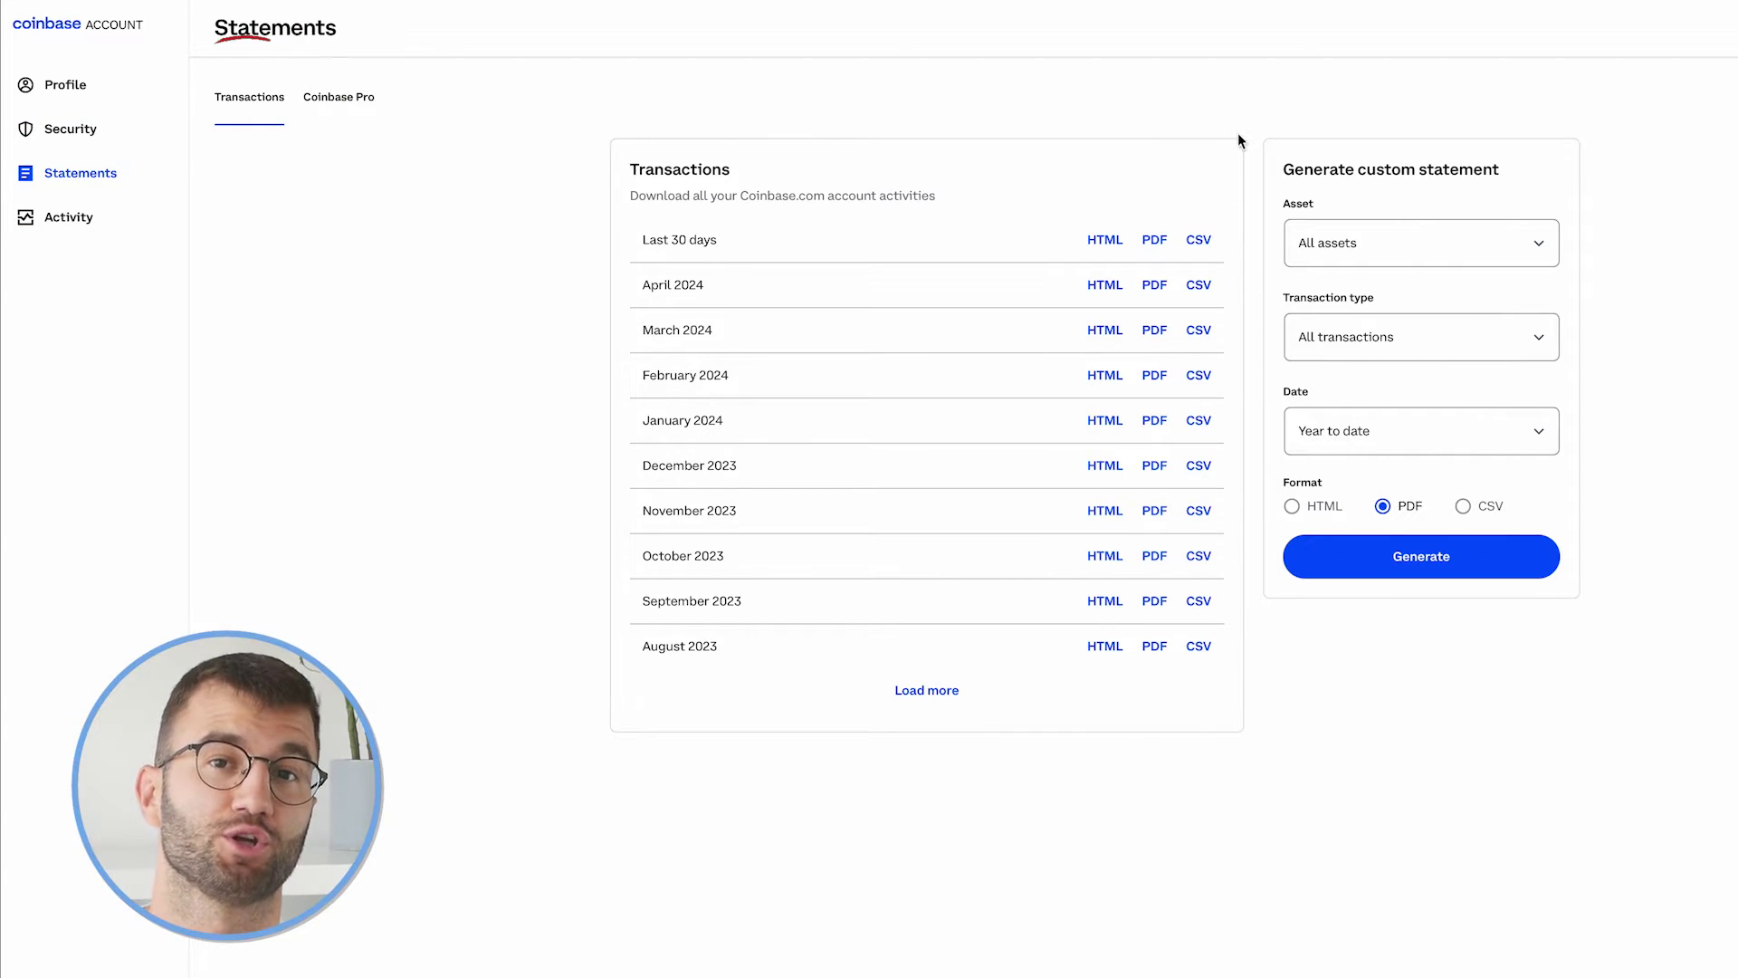
Step: Switch to Coinbase's statements, generate a 2023 custom statement in CSV format, and add the file to Koinly's import upload area
{"action": "left_click", "coordinate": [1421, 430]}
{"action": "left_click", "coordinate": [1409, 519]}
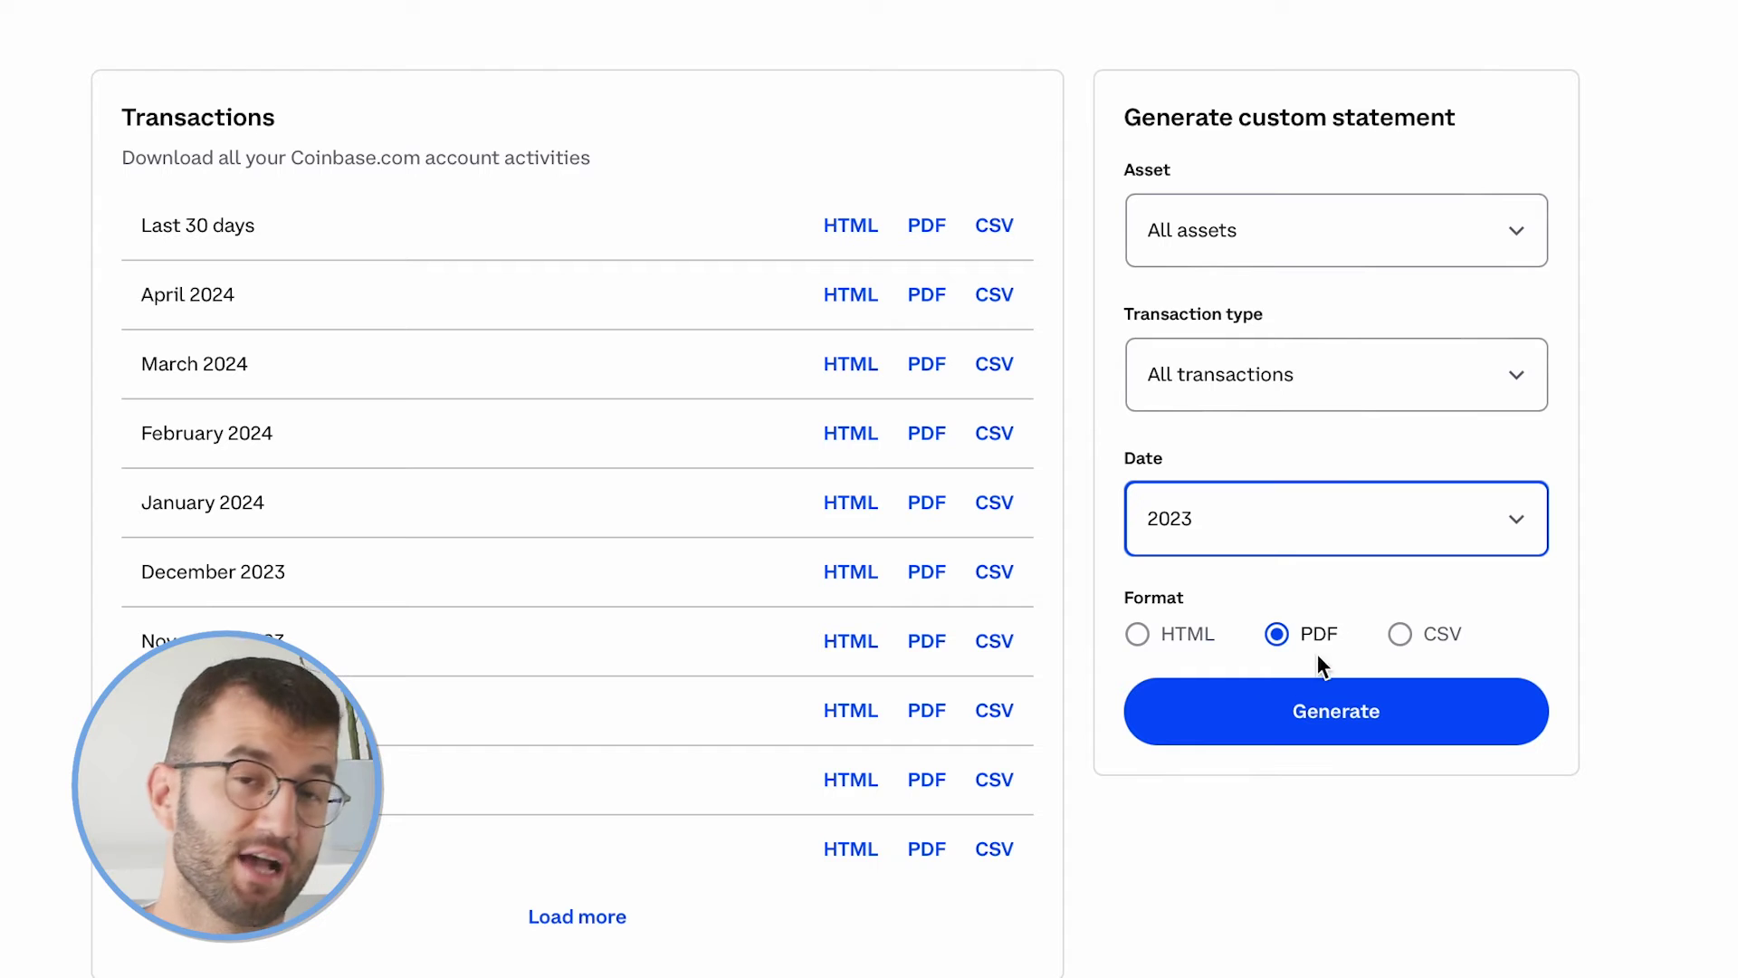
{"action": "left_click", "coordinate": [1401, 637]}
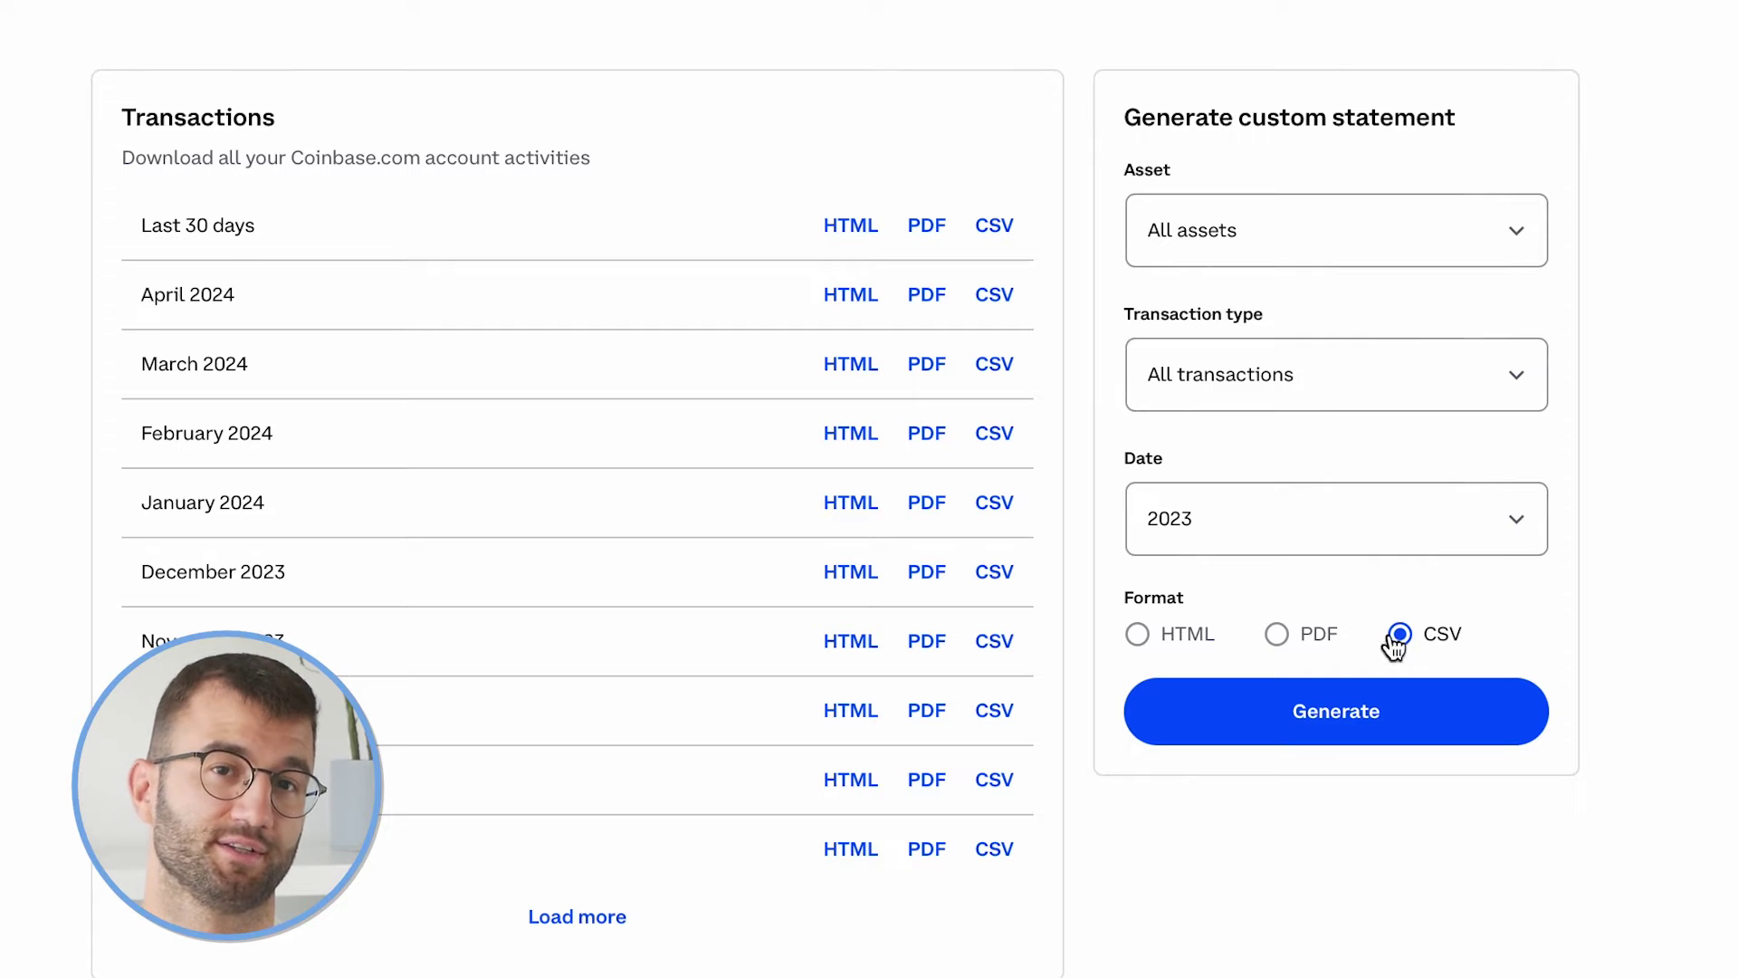
{"action": "left_click", "coordinate": [1394, 709]}
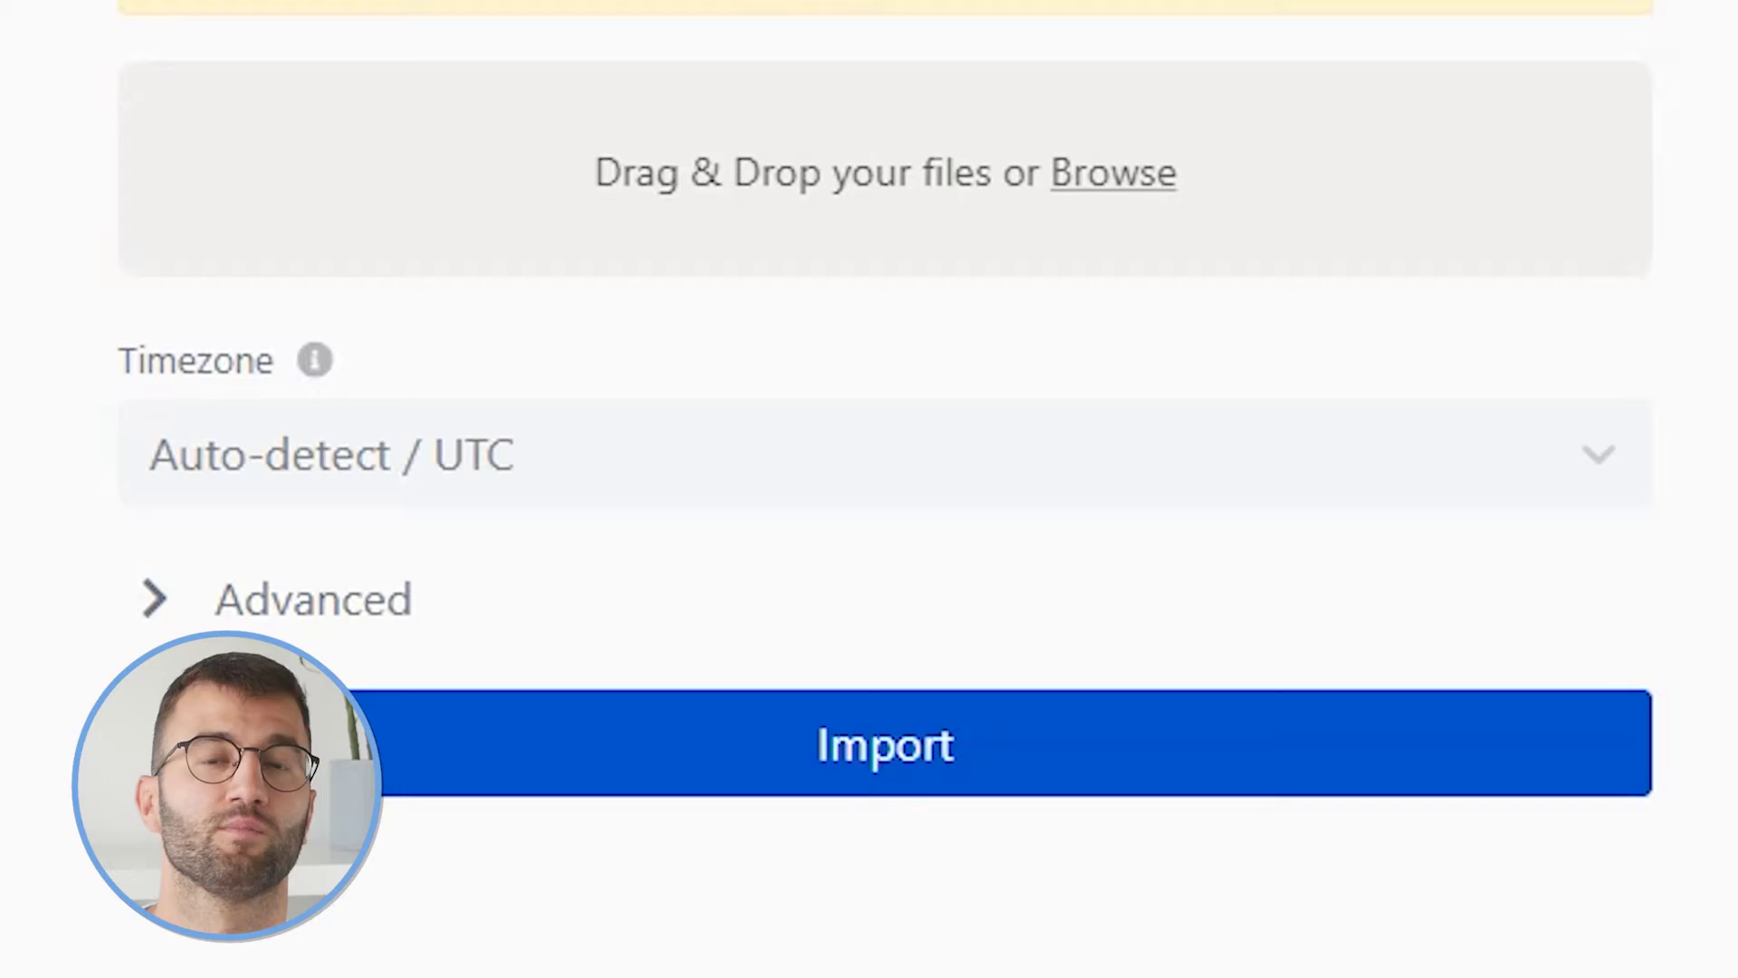
{"action": "left_click_drag", "start_coordinate": [1702, 544], "coordinate": [887, 181]}
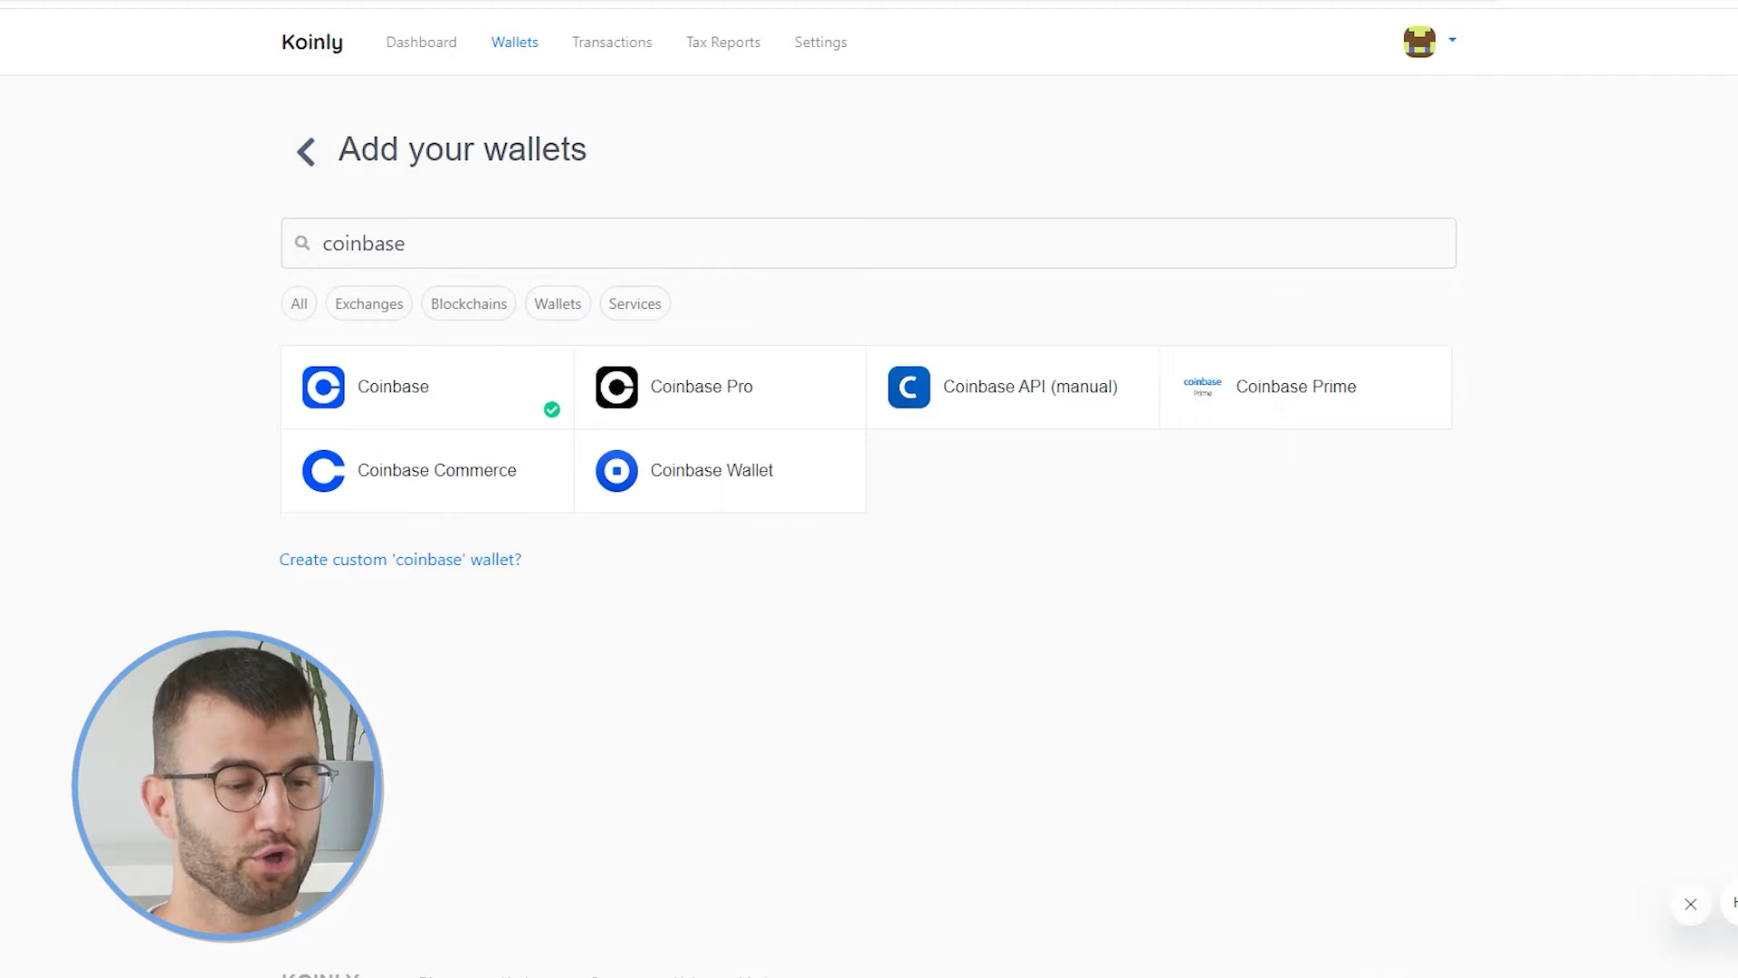
Step: Add a Coinbase Pro wallet in Koinly and choose to import its data from a file
{"action": "left_click", "coordinate": [701, 386]}
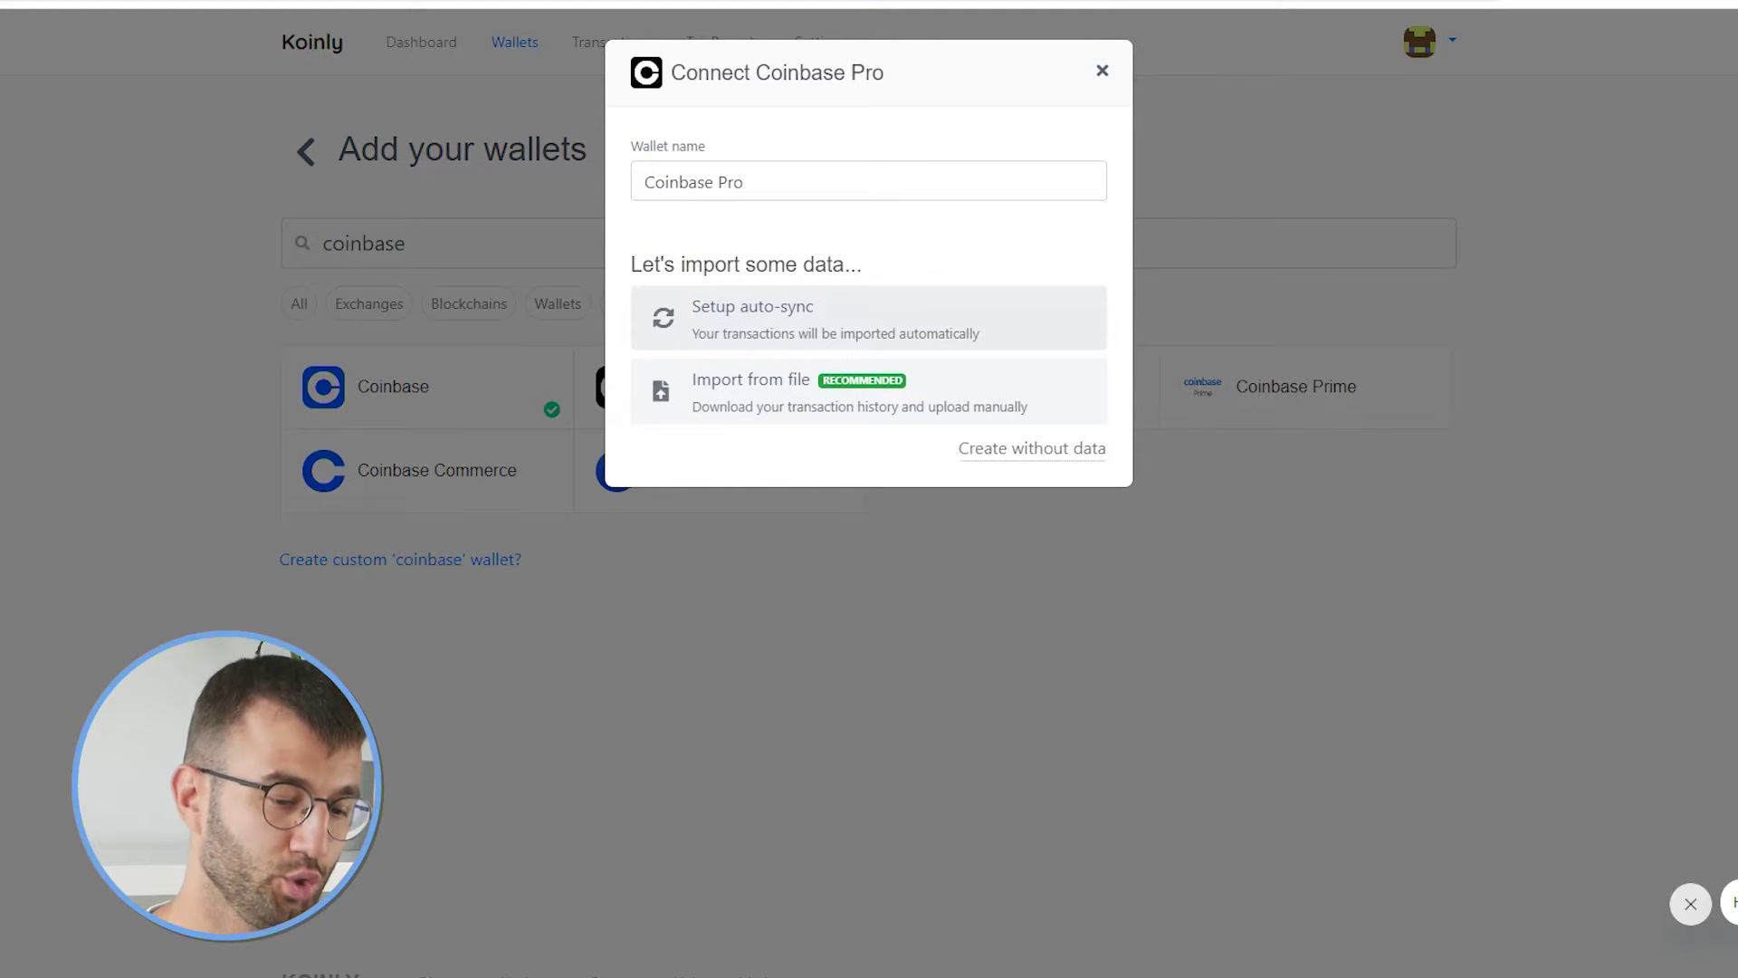
{"action": "left_click", "coordinate": [751, 317]}
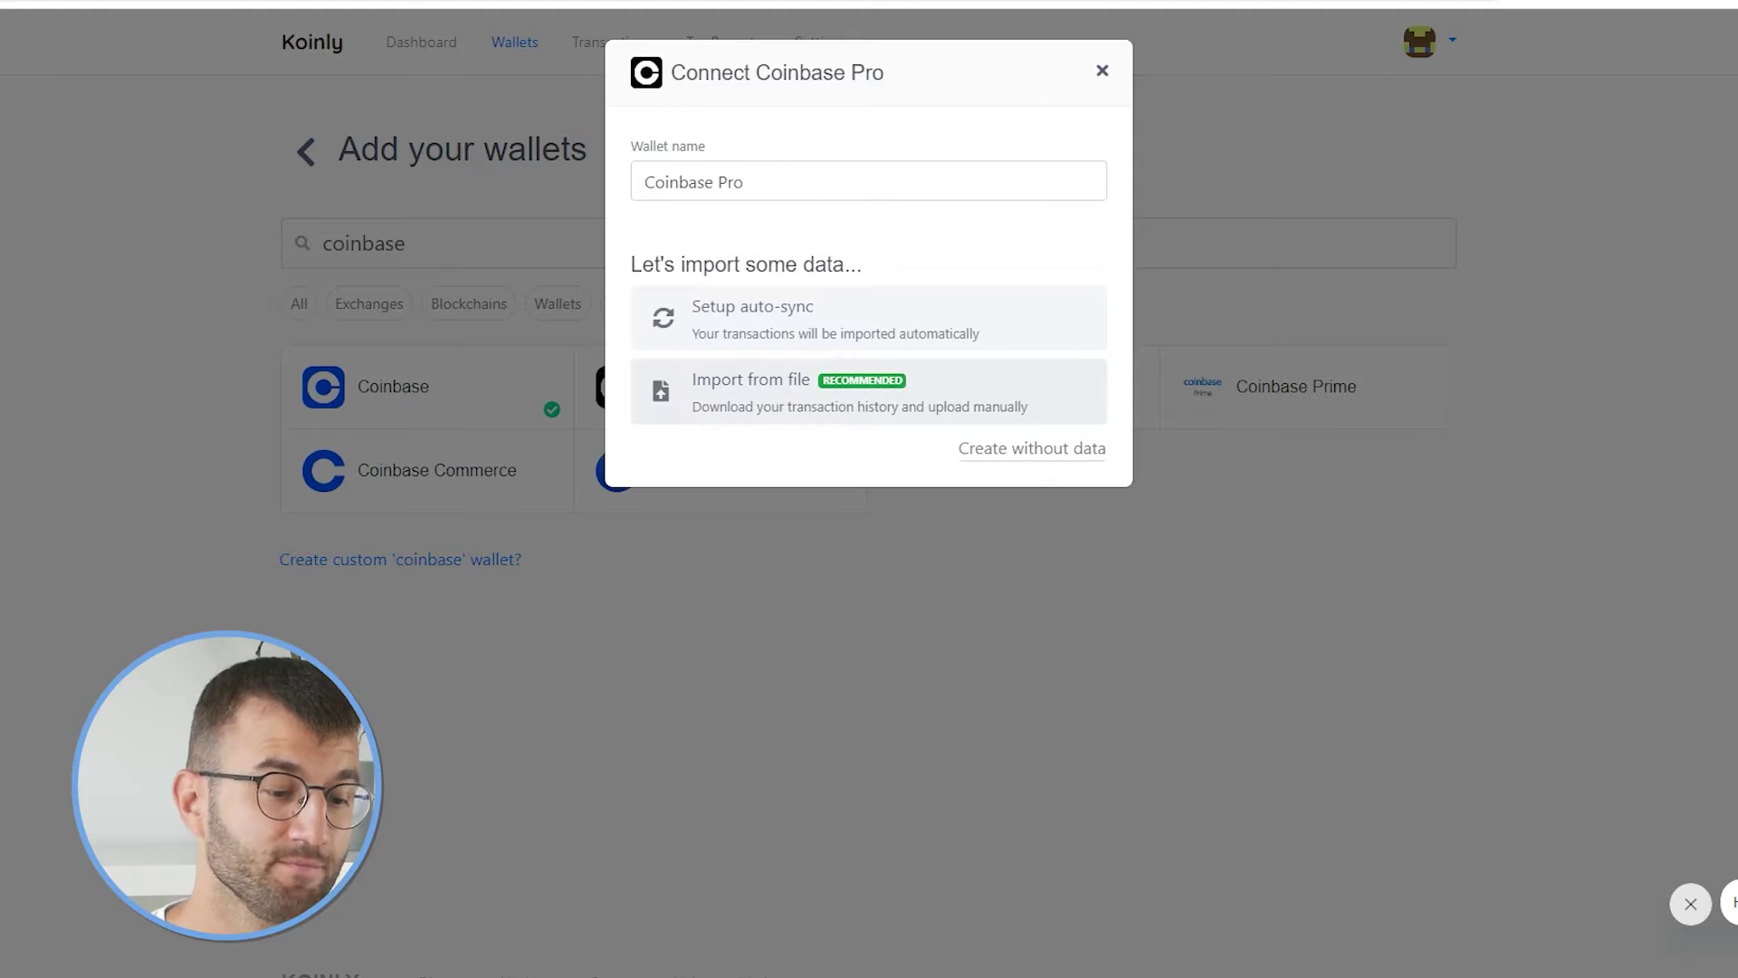
{"action": "left_click", "coordinate": [752, 391]}
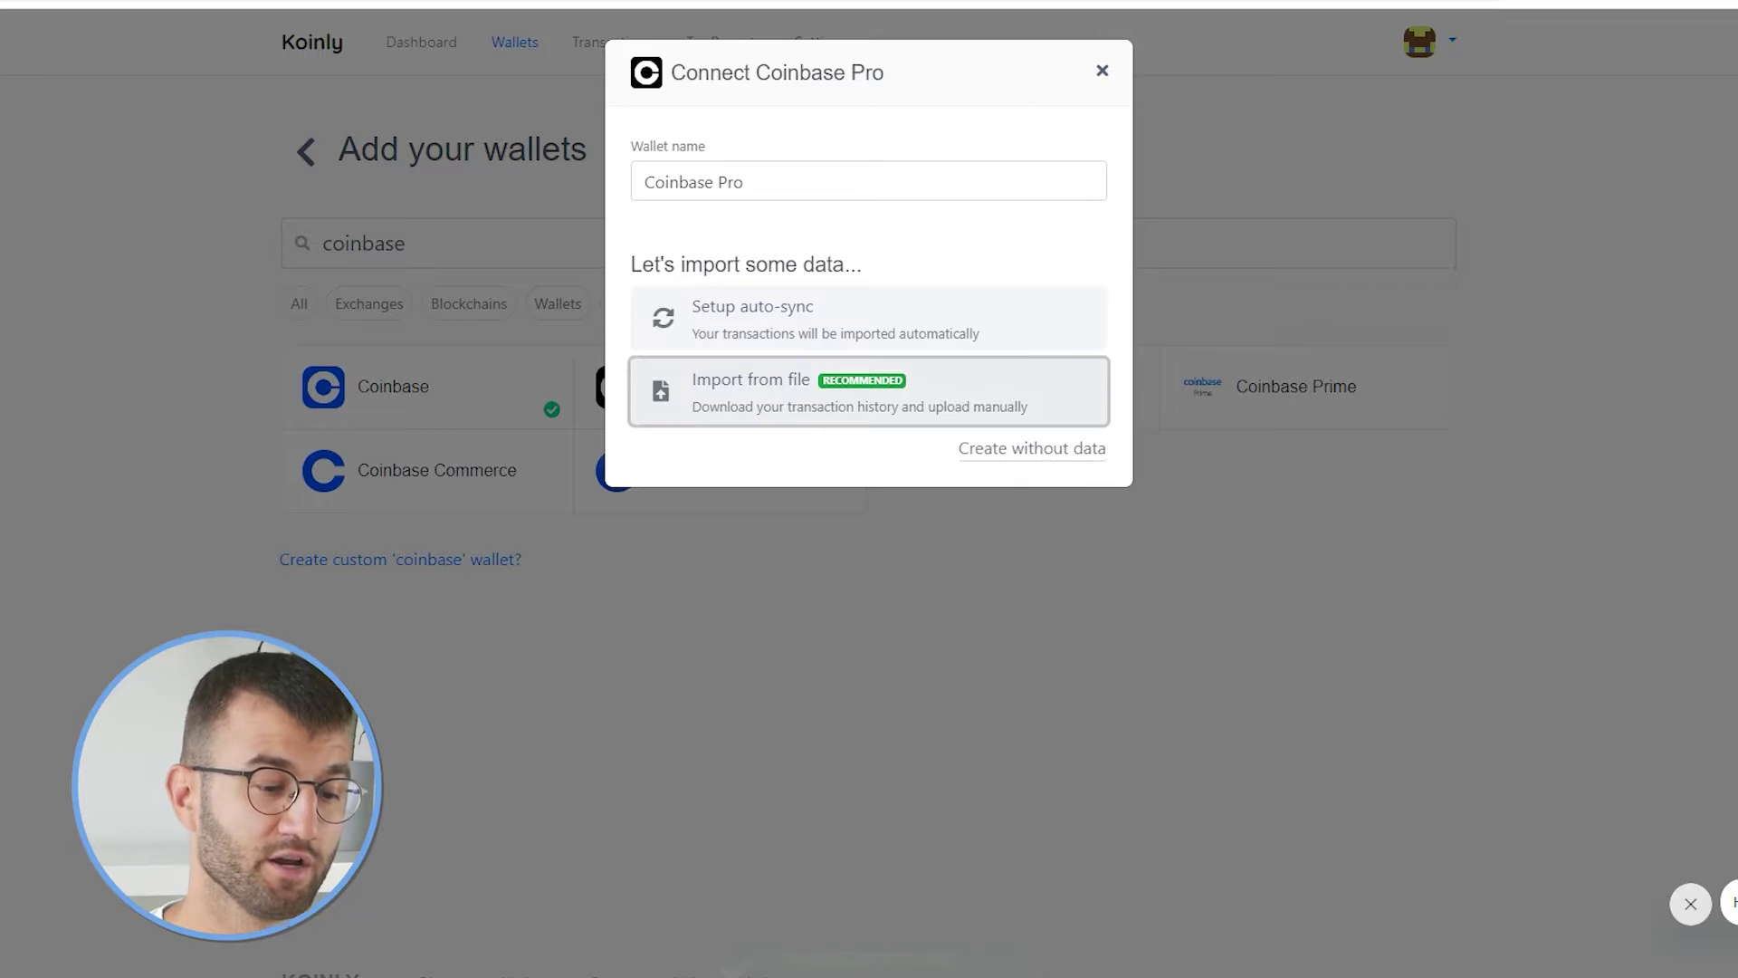
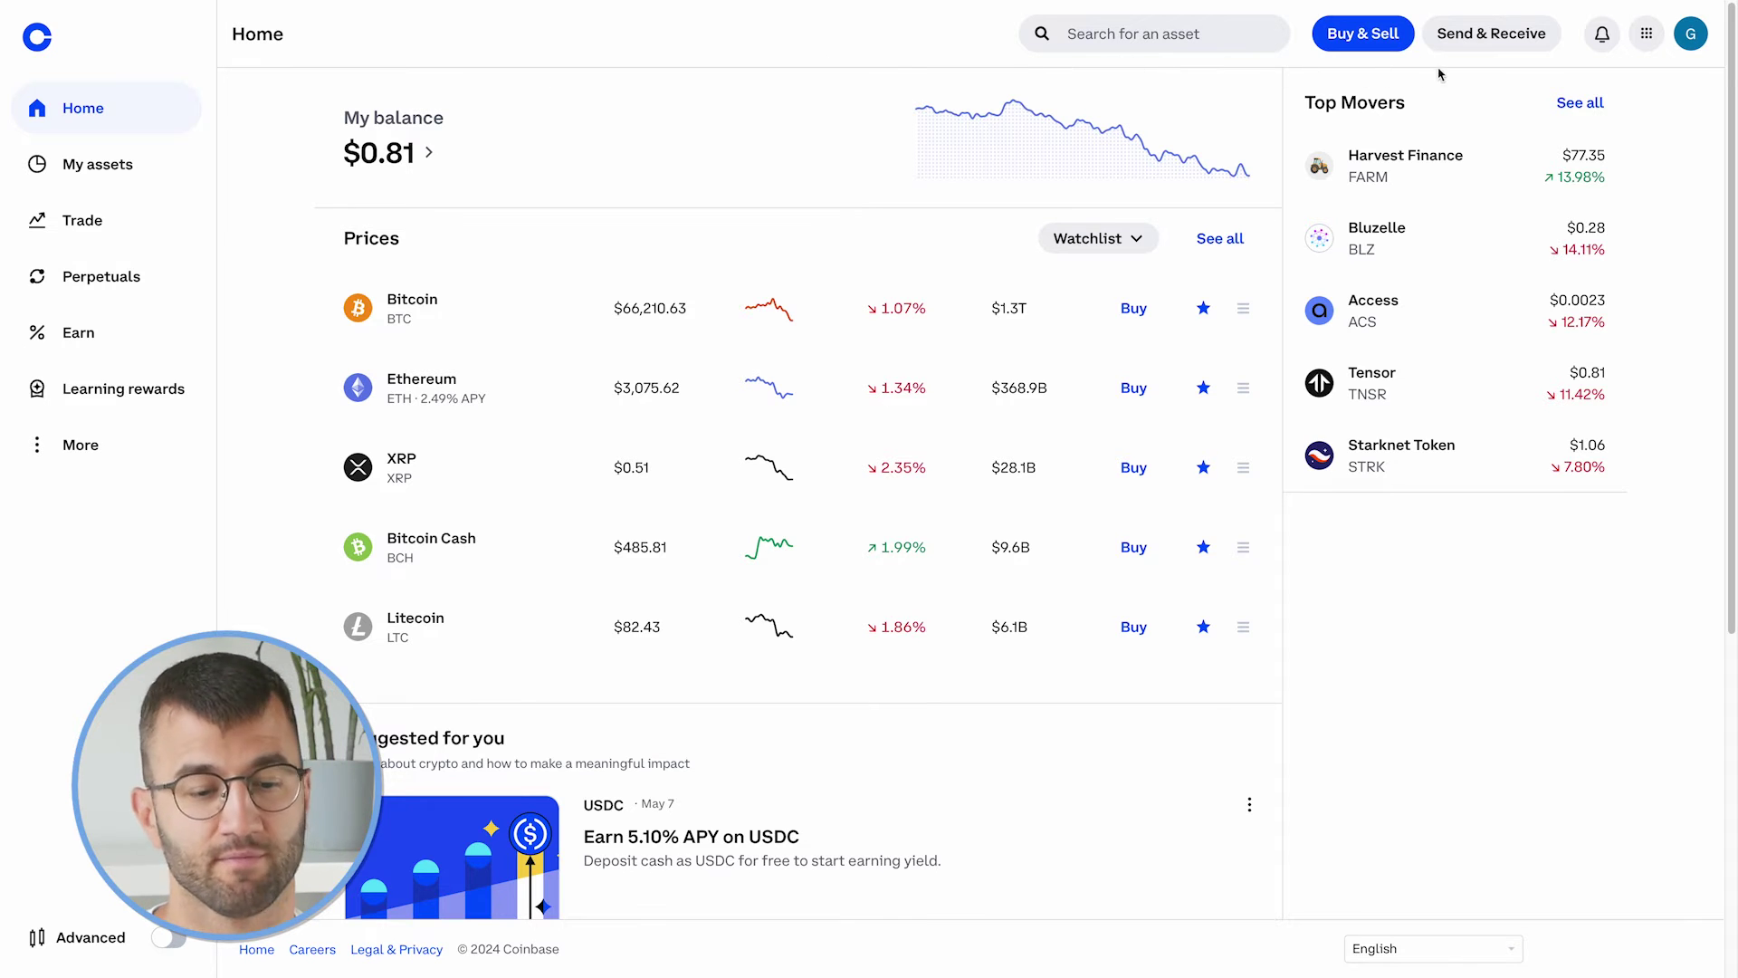
Step: Switch to Coinbase and open the Coinbase Pro statements in the account settings
{"action": "left_click", "coordinate": [1647, 34]}
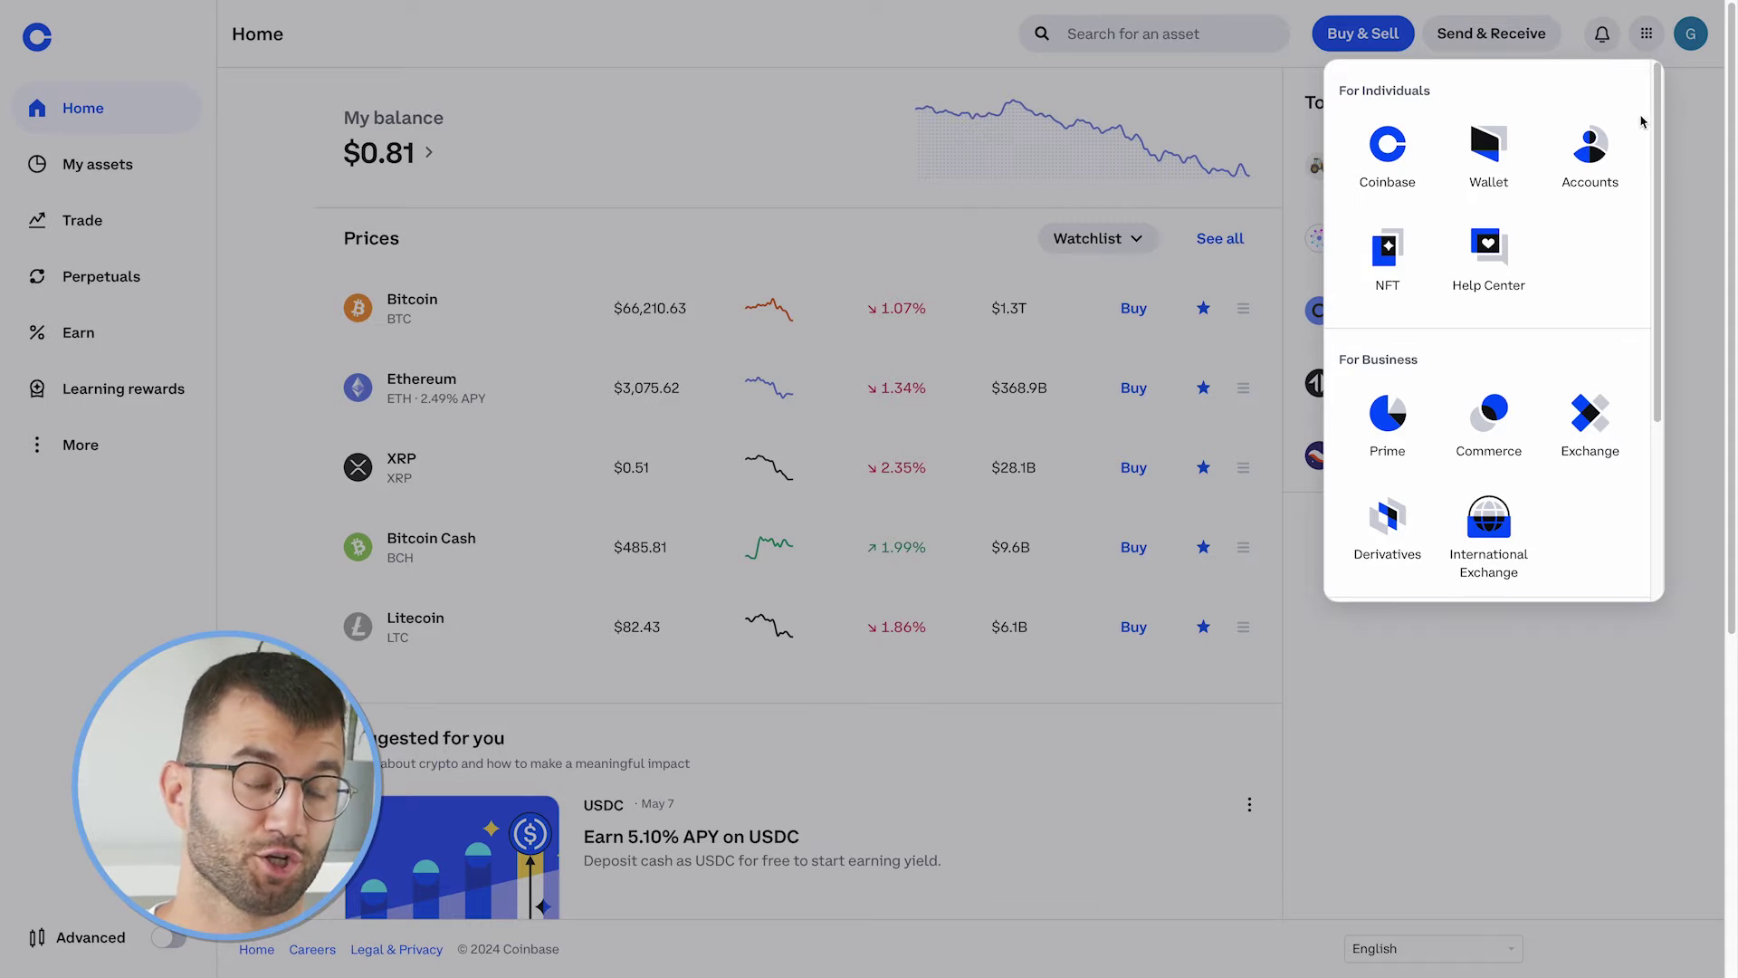
{"action": "left_click", "coordinate": [1598, 162]}
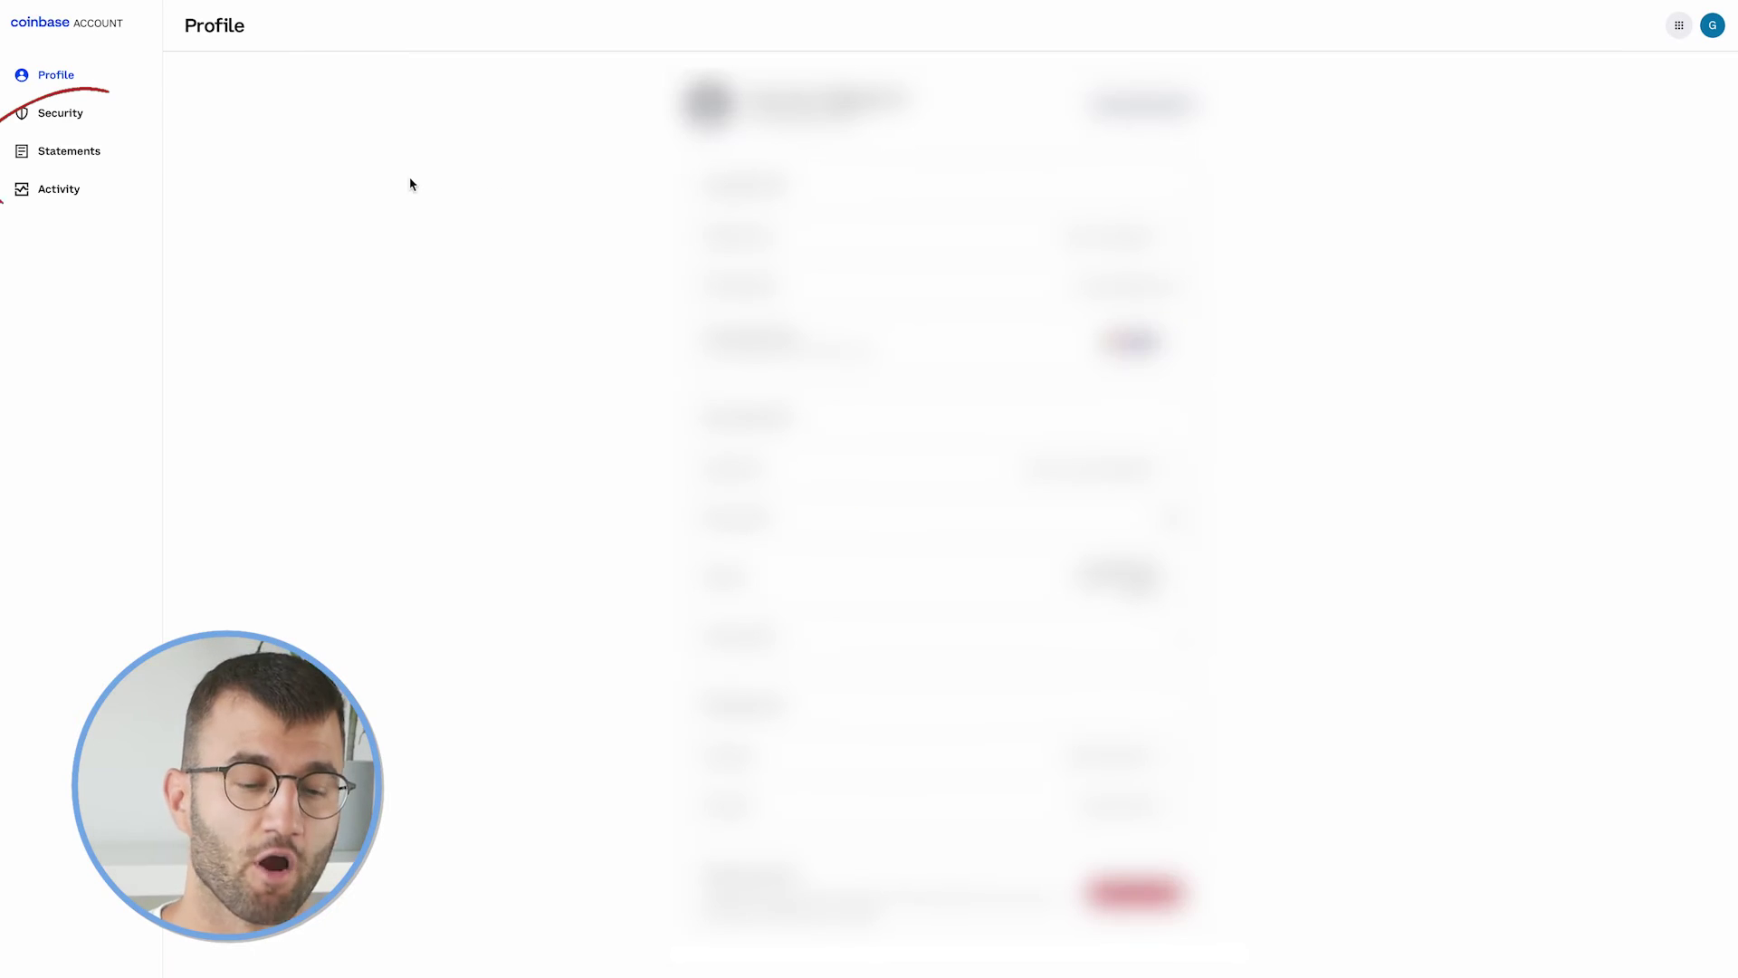
{"action": "left_click", "coordinate": [116, 162]}
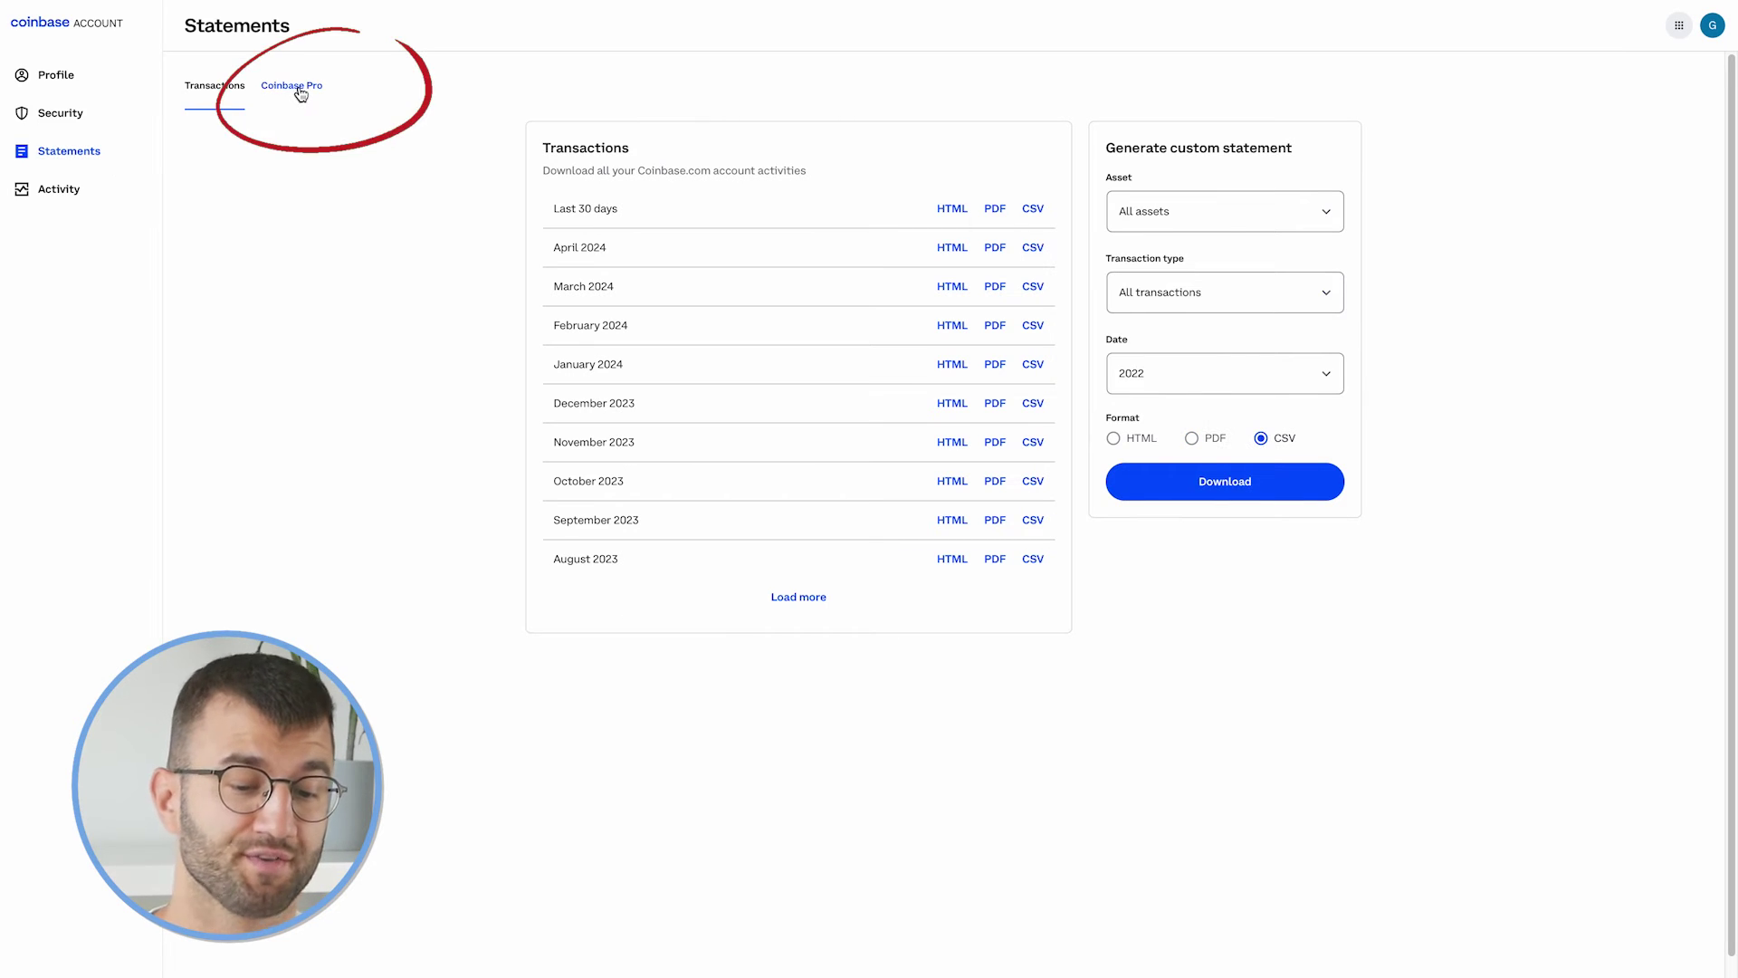
{"action": "left_click", "coordinate": [300, 91]}
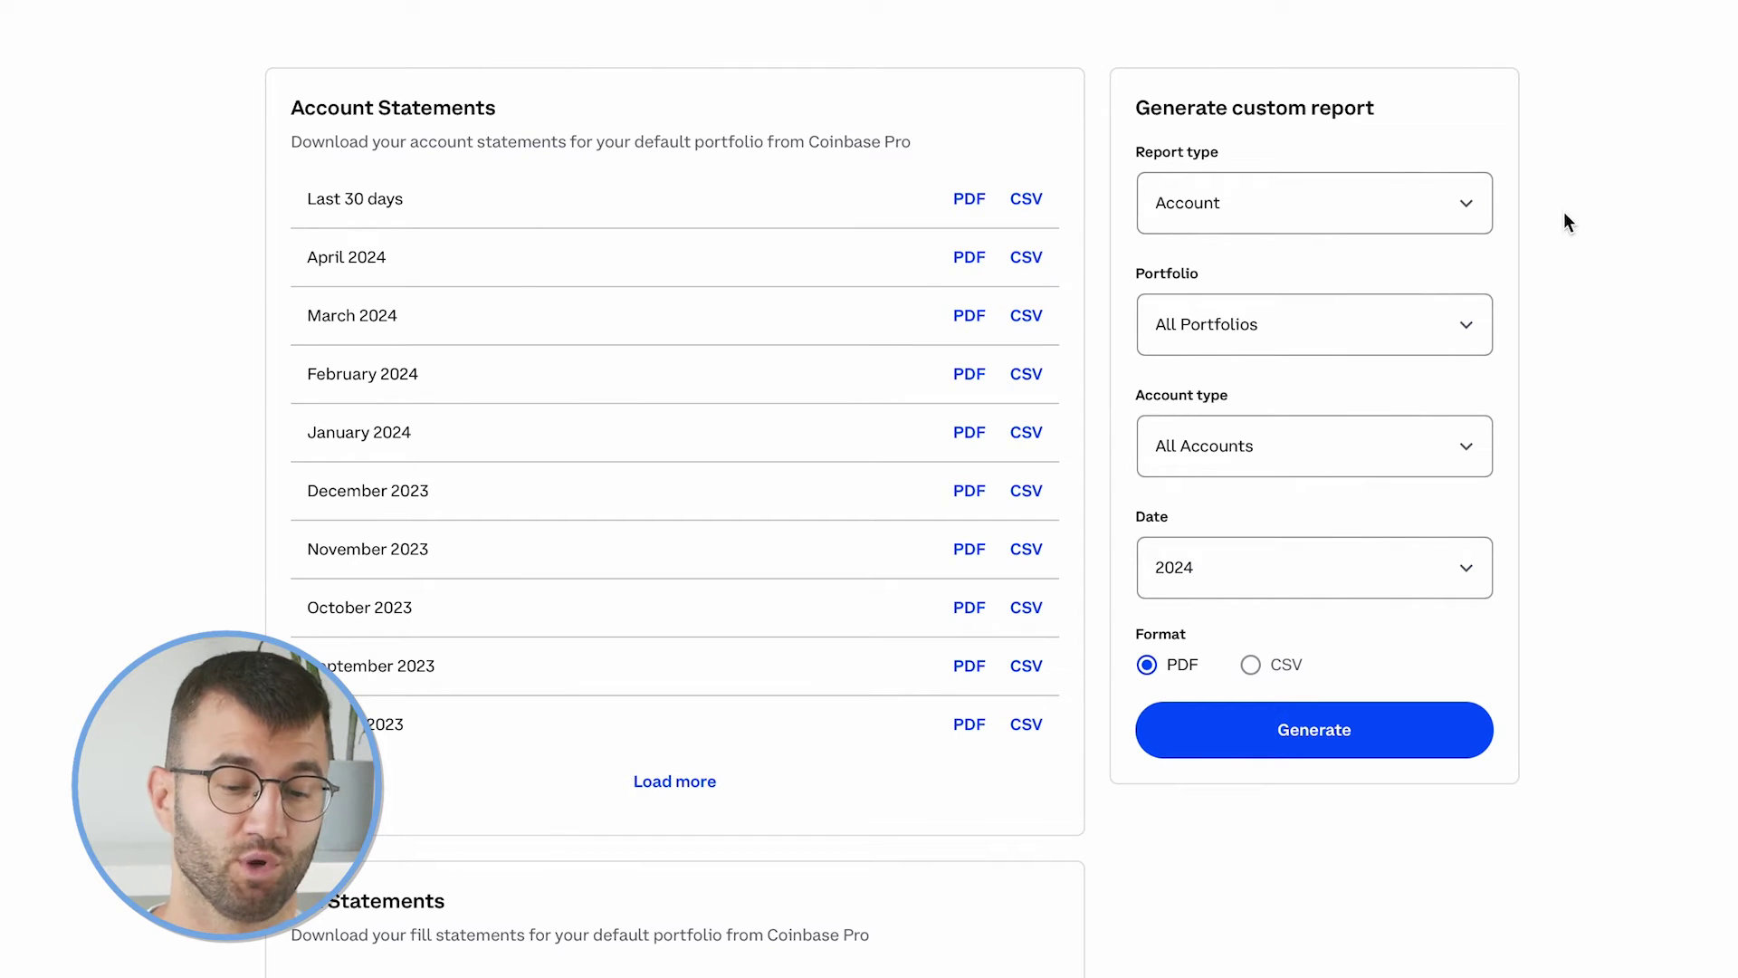
Step: Generate a custom Coinbase Pro report of type Account for 2024 in CSV format, keeping all portfolios and all accounts
{"action": "left_click", "coordinate": [1478, 218]}
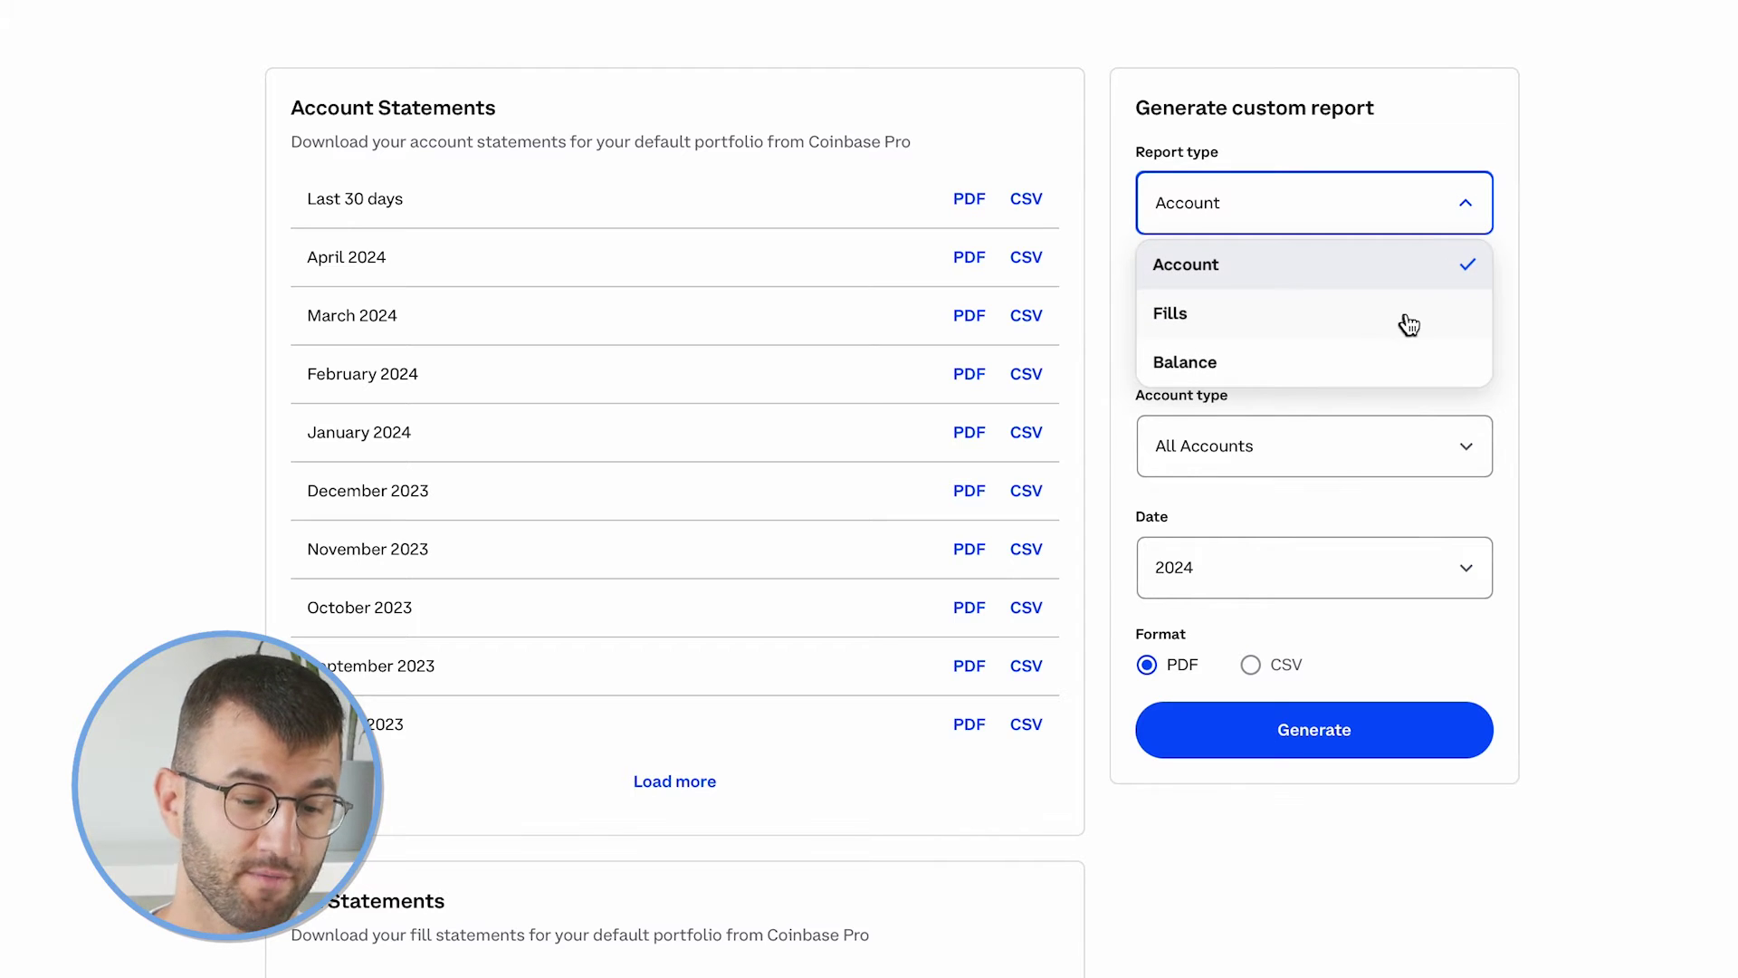
{"action": "left_click", "coordinate": [1480, 214]}
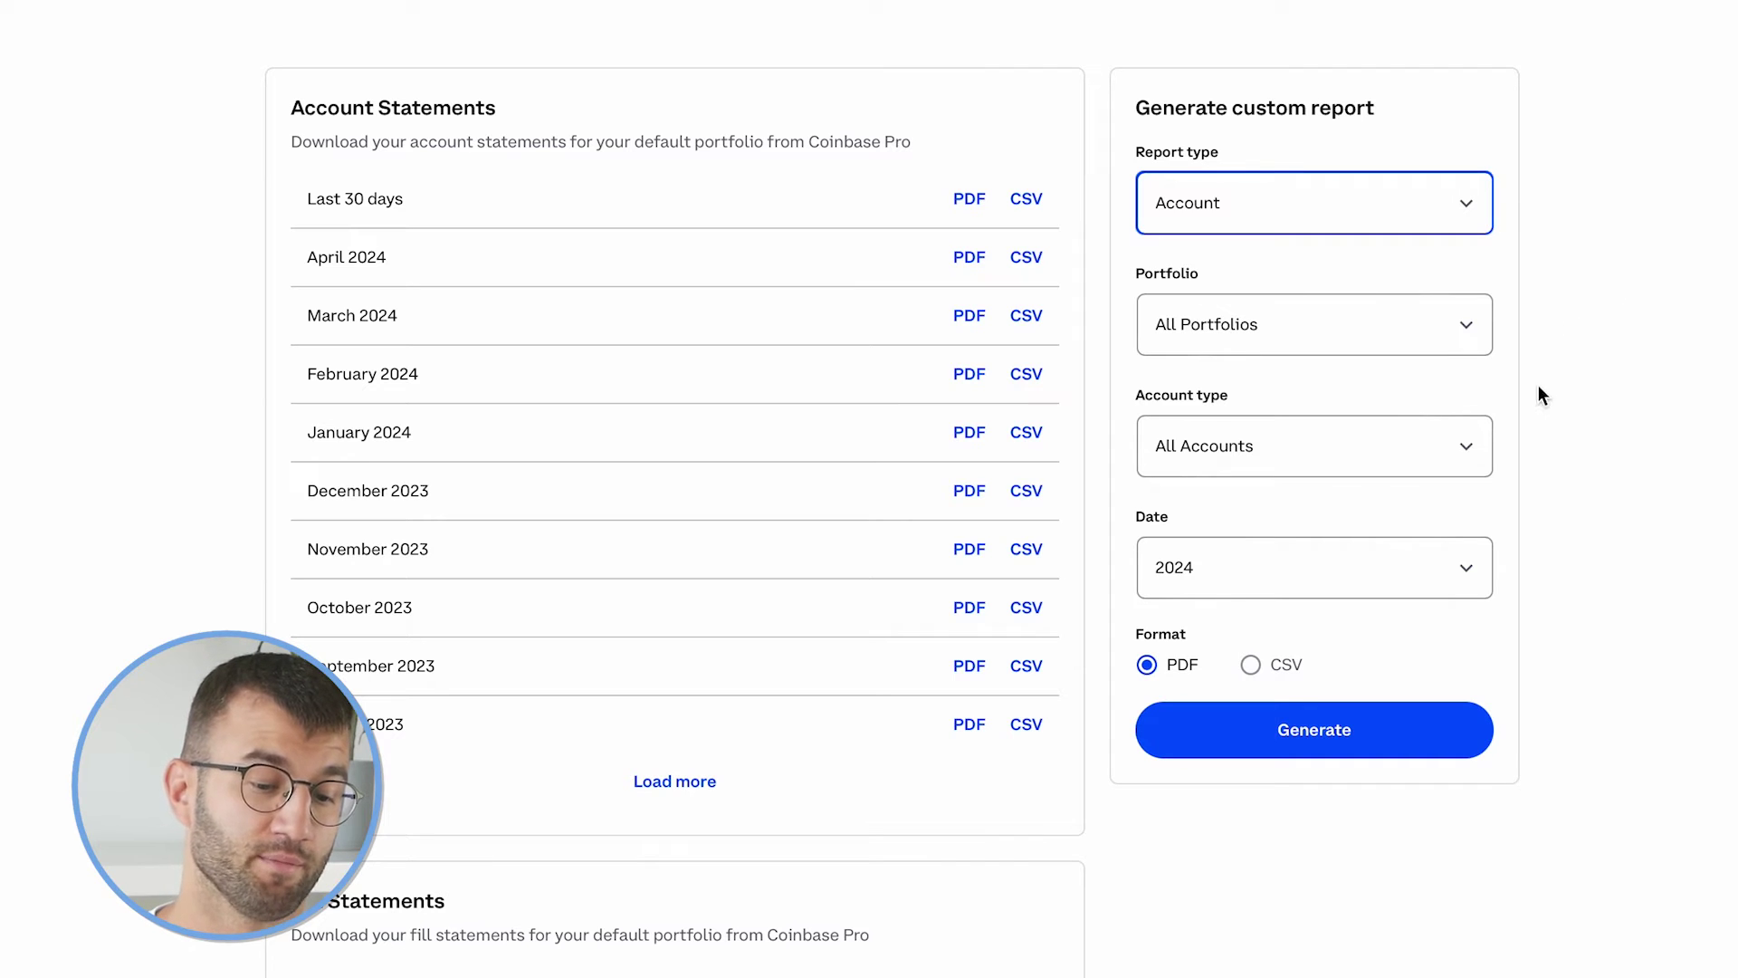
{"action": "left_click", "coordinate": [1249, 666]}
{"action": "left_click", "coordinate": [1312, 744]}
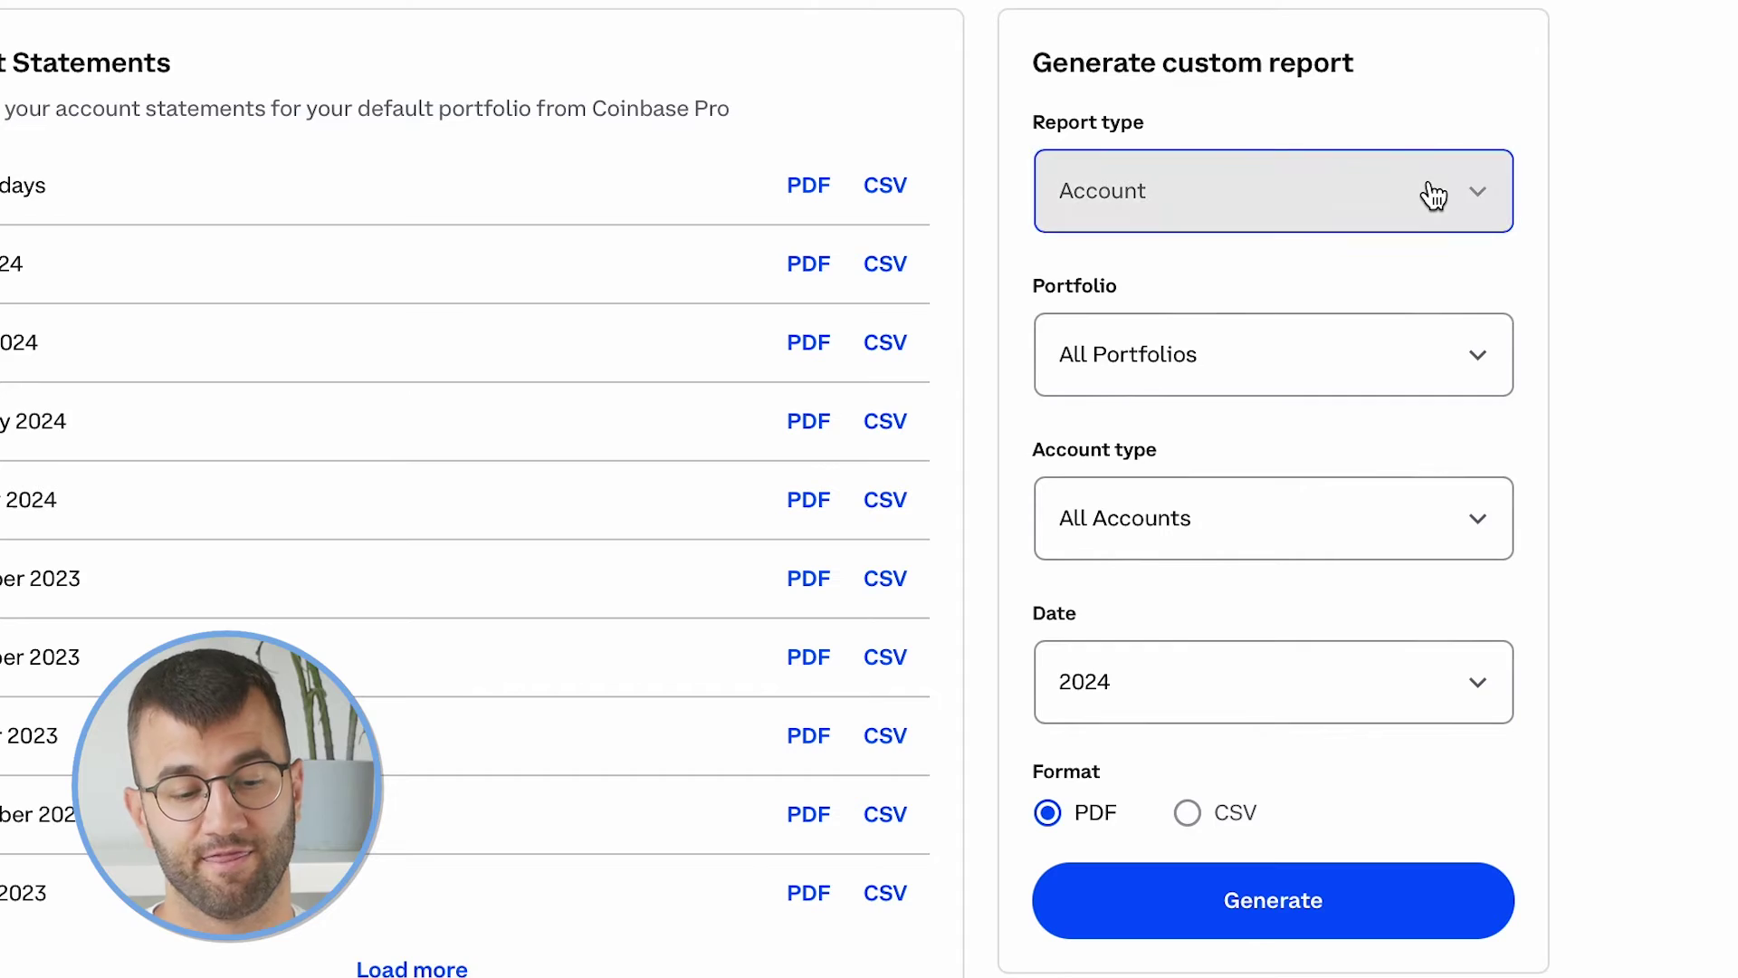
Step: Generate a 2024 Fills report in CSV format and add the Coinbase Pro report files to Koinly's import upload area
{"action": "left_click", "coordinate": [1434, 193]}
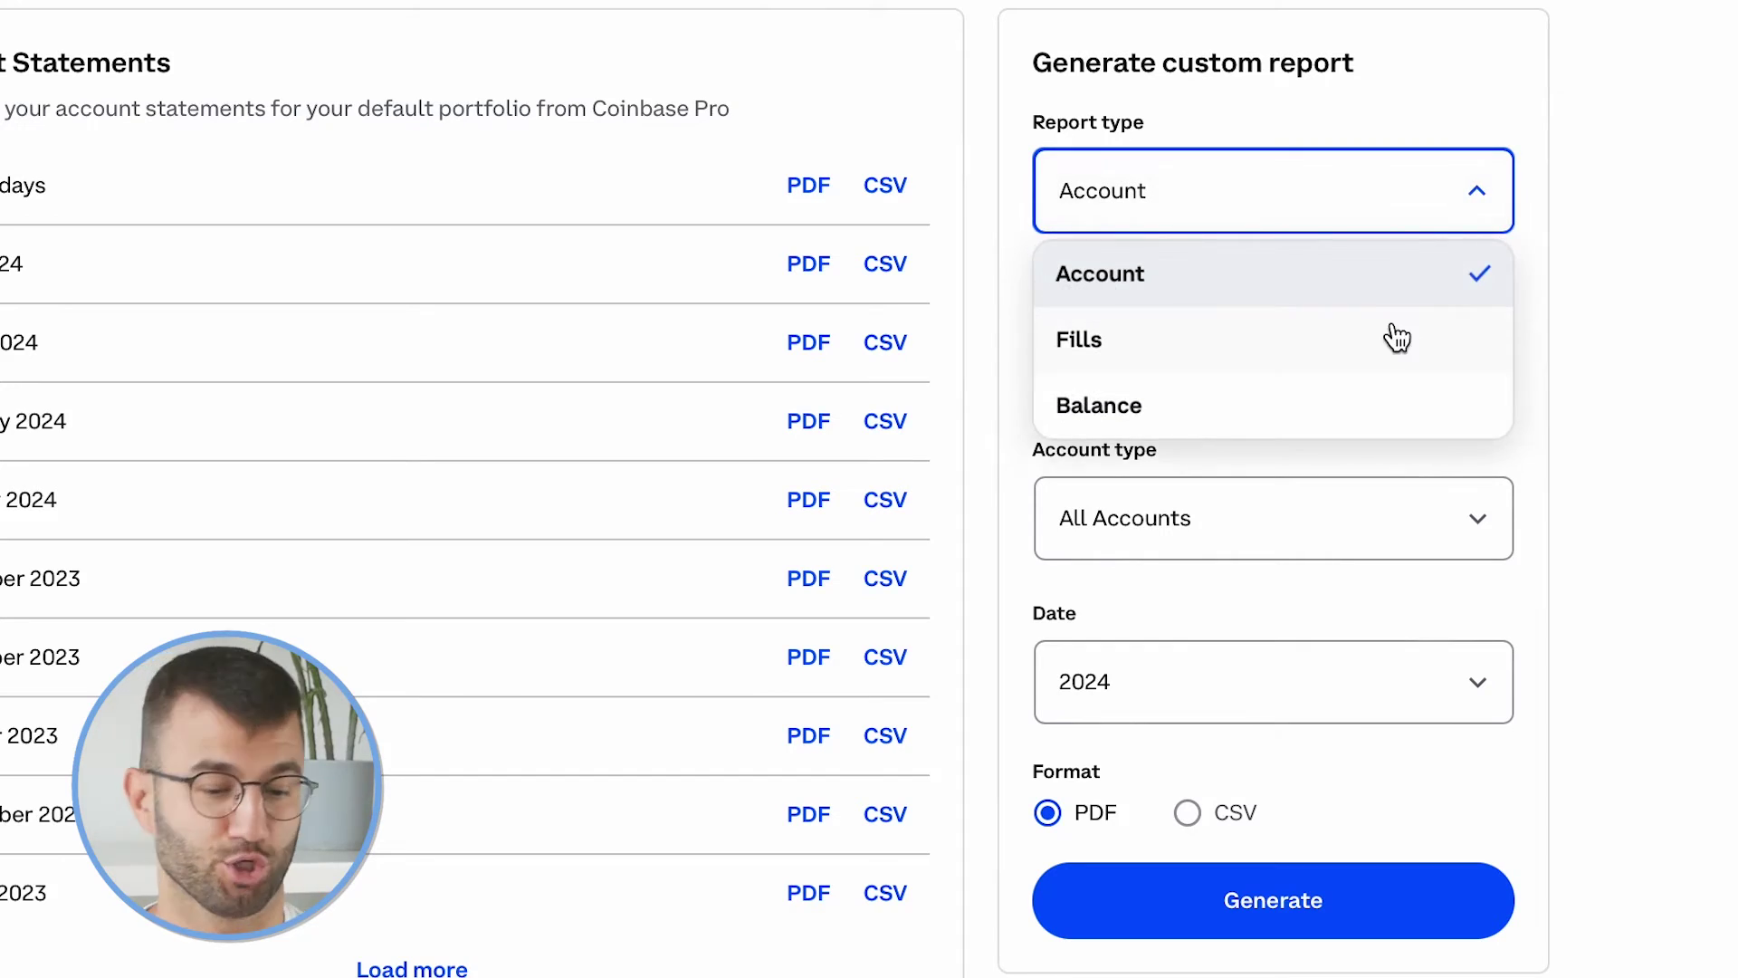
{"action": "left_click", "coordinate": [1392, 361]}
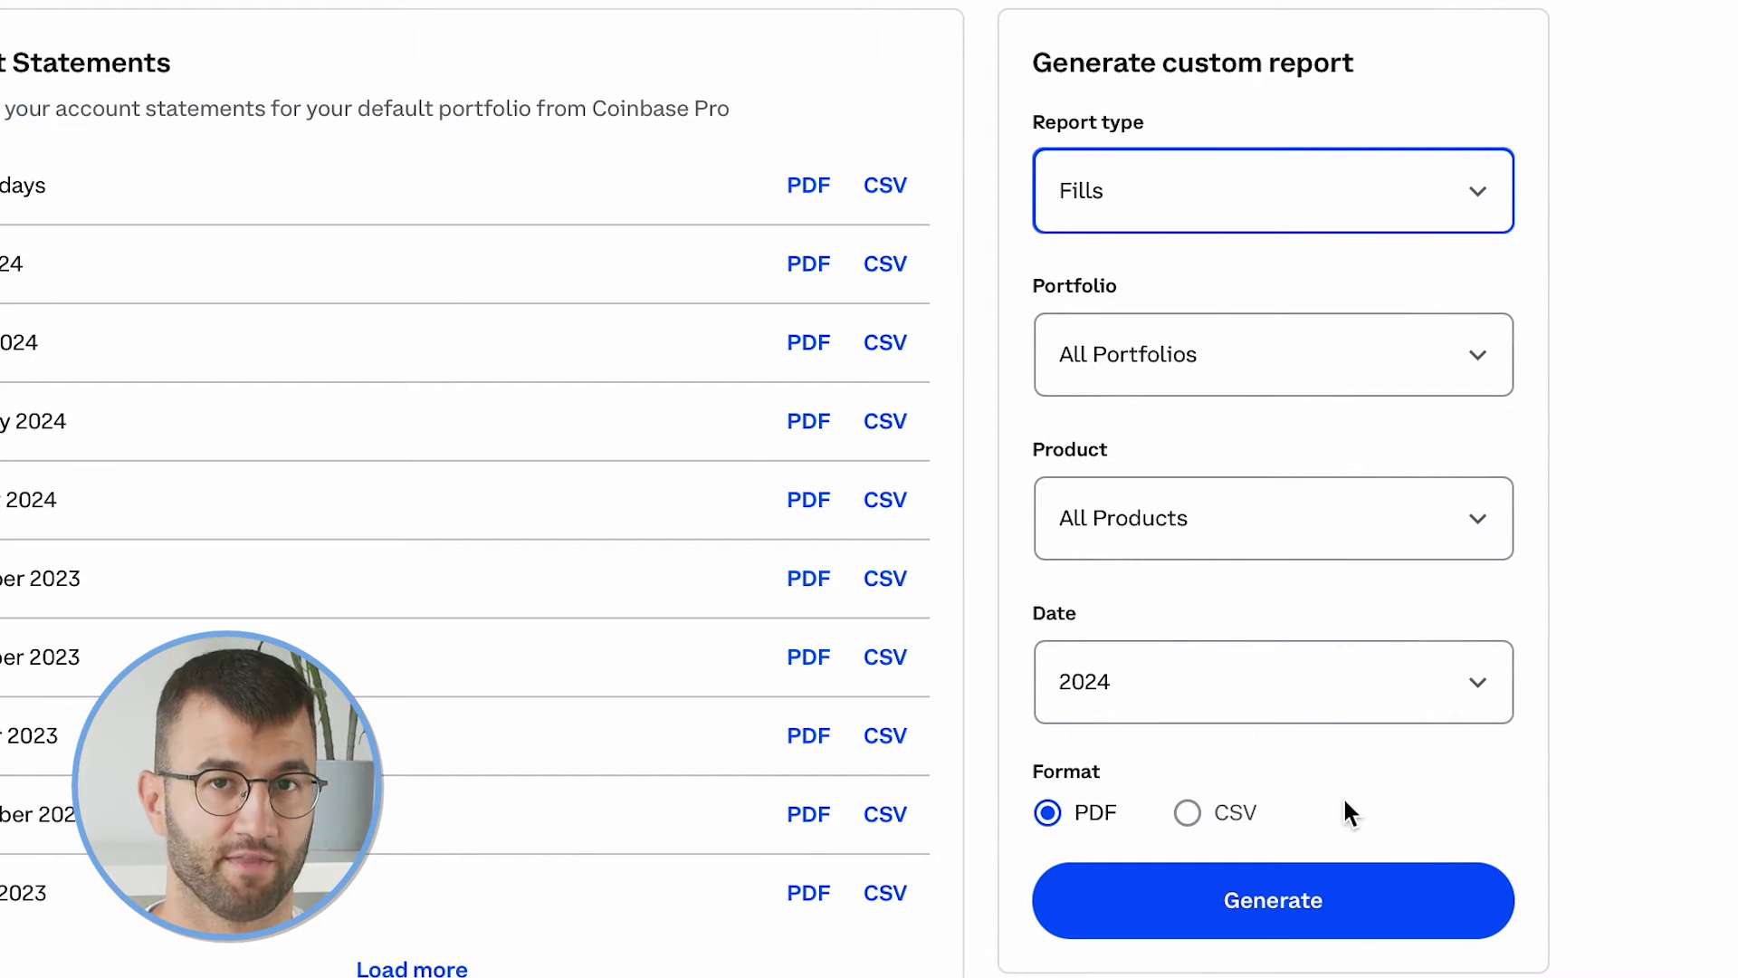
{"action": "left_click", "coordinate": [1189, 813]}
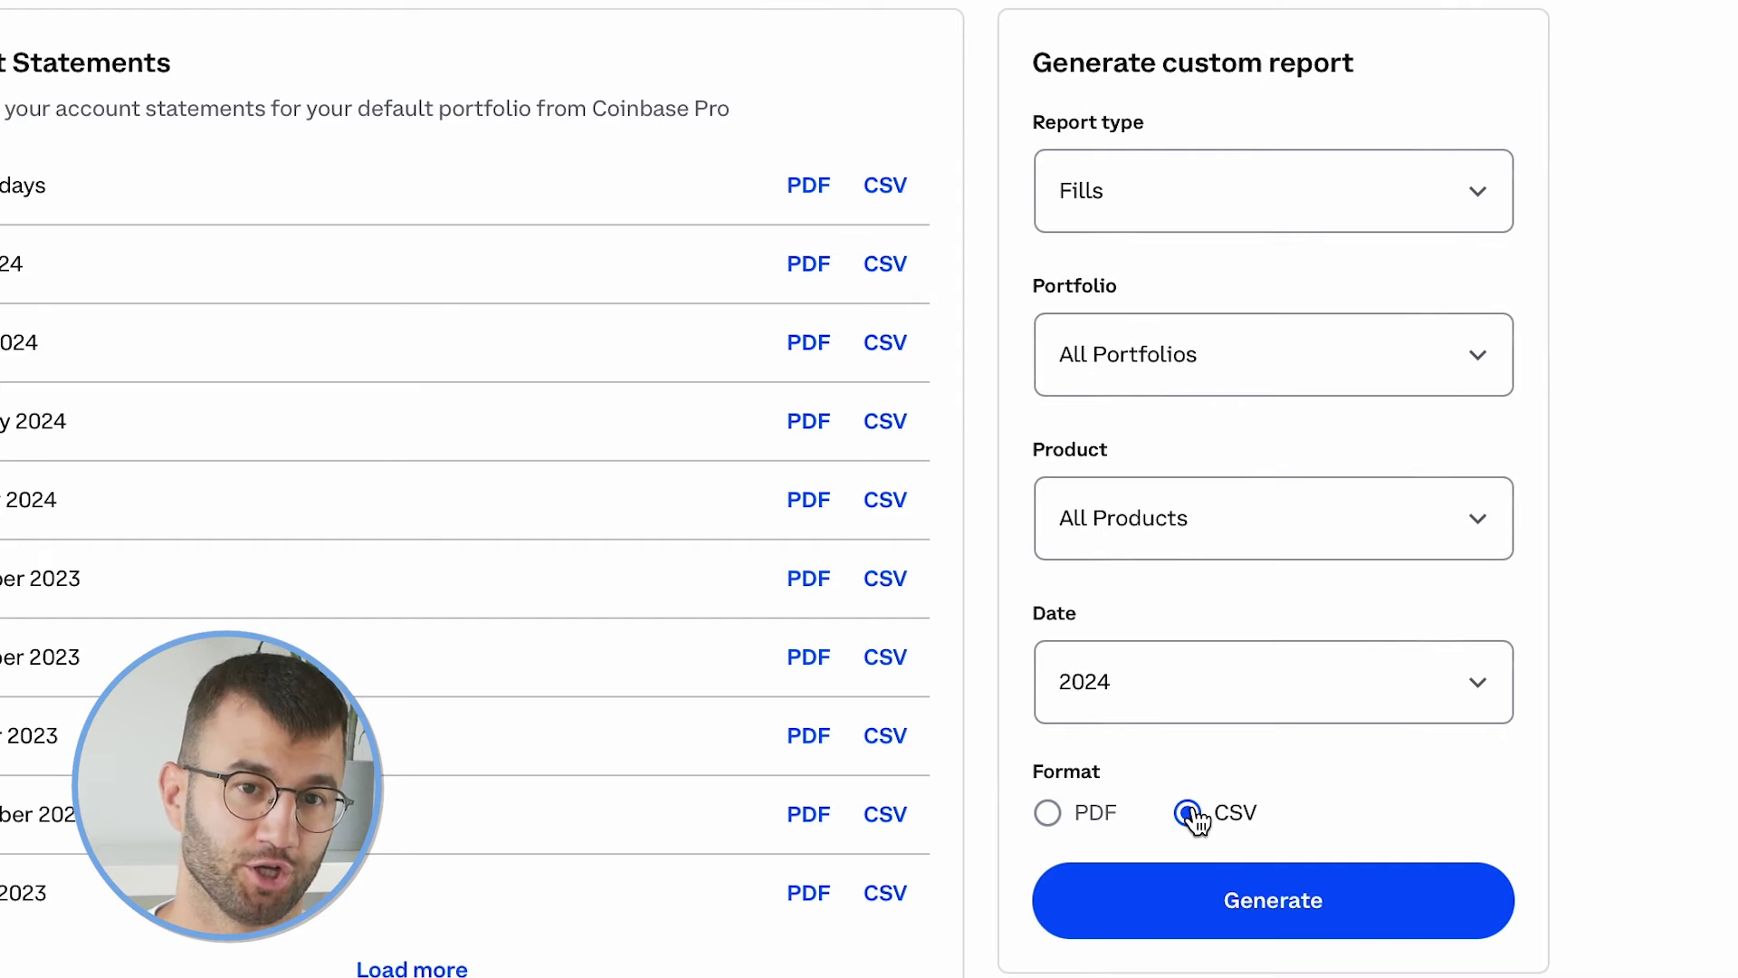
{"action": "left_click", "coordinate": [1236, 920]}
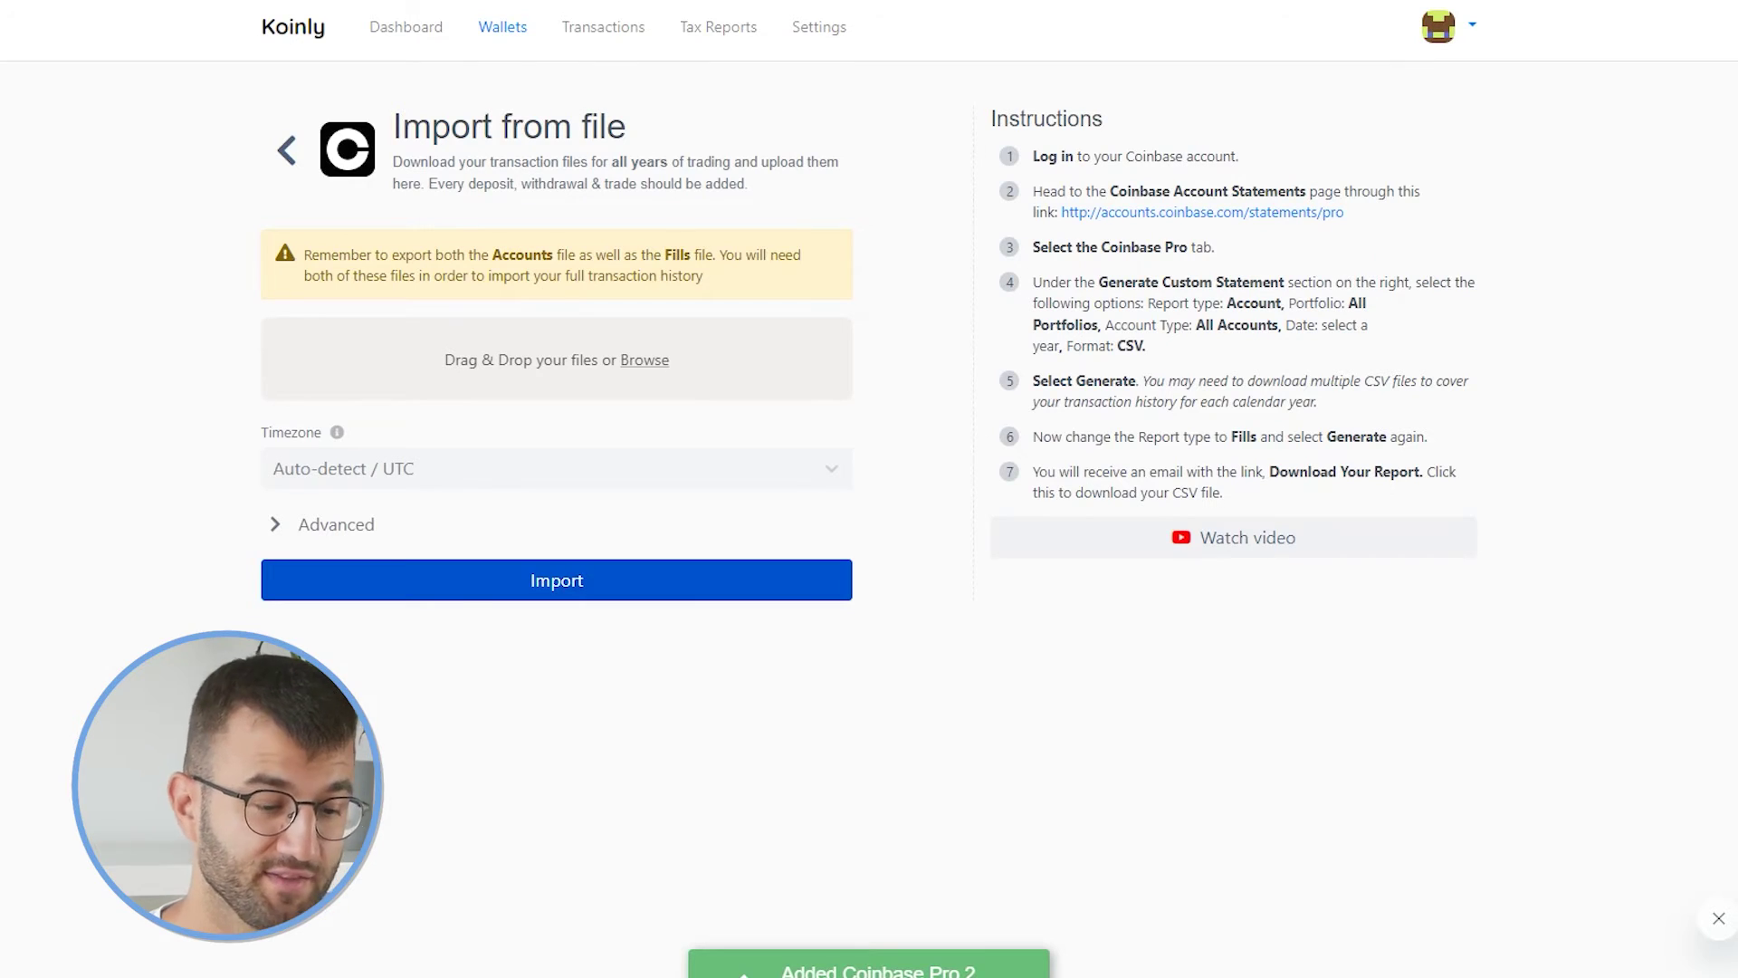
{"action": "left_click_drag", "start_coordinate": [1082, 516], "coordinate": [625, 357]}
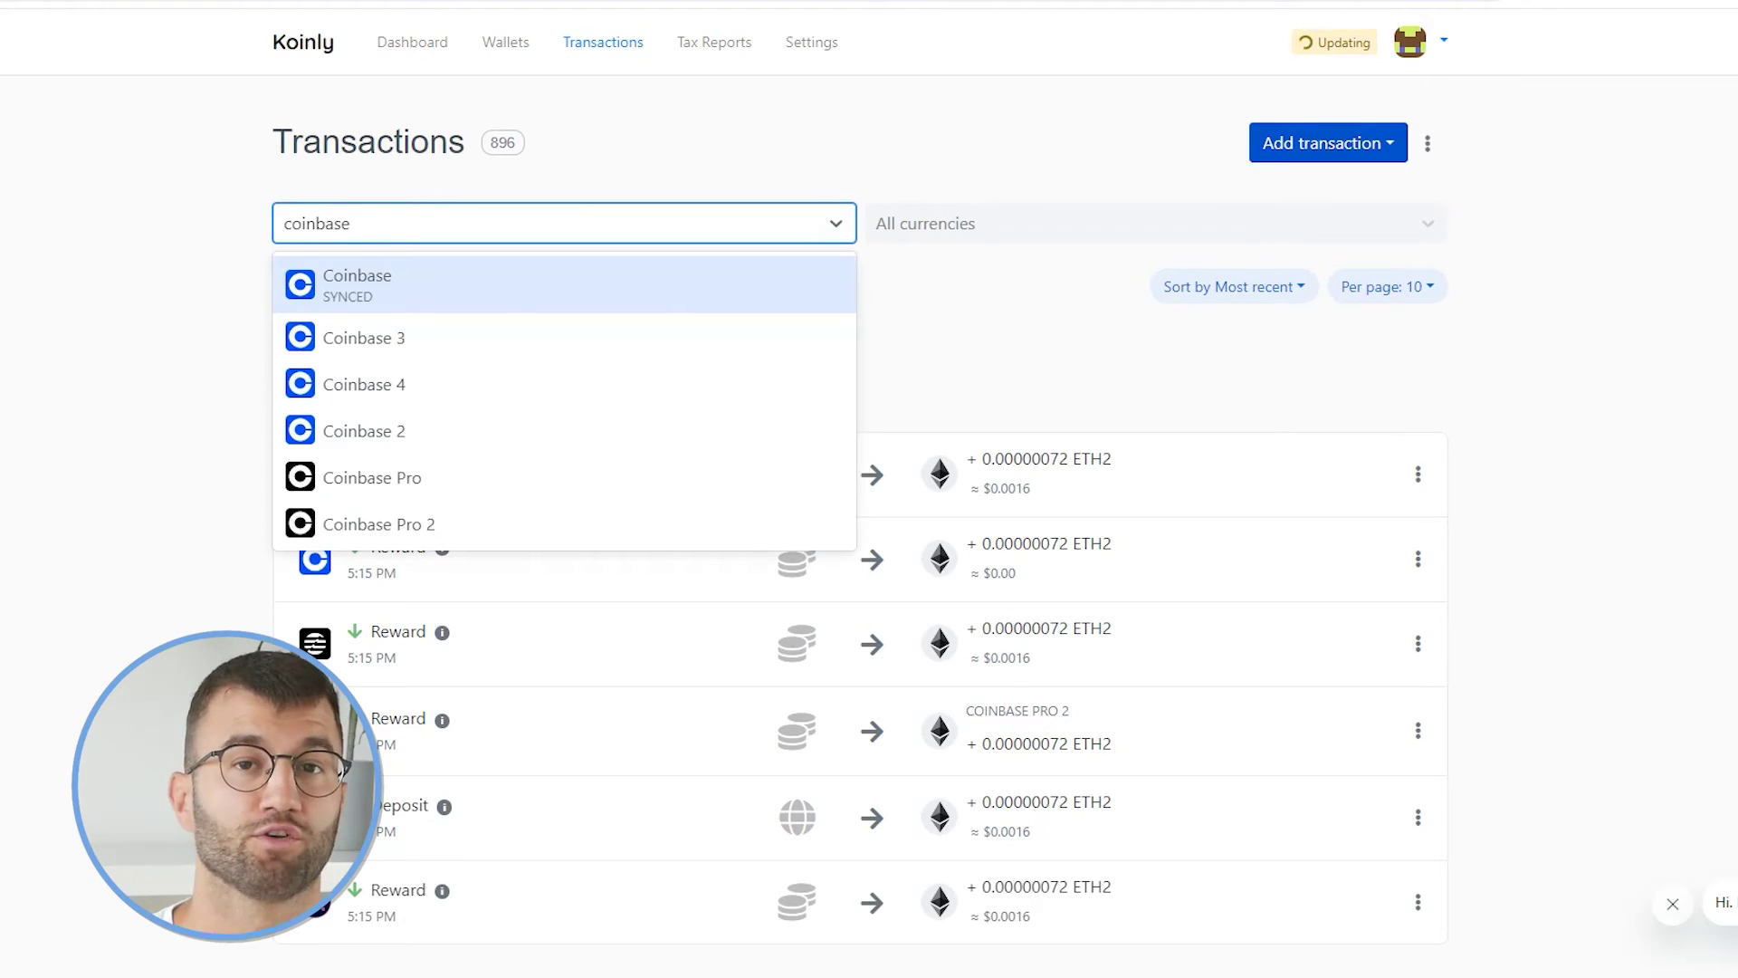
Step: Filter Koinly's transactions to the Coinbase wallet and review the imported entries
{"action": "key", "text": "Return"}
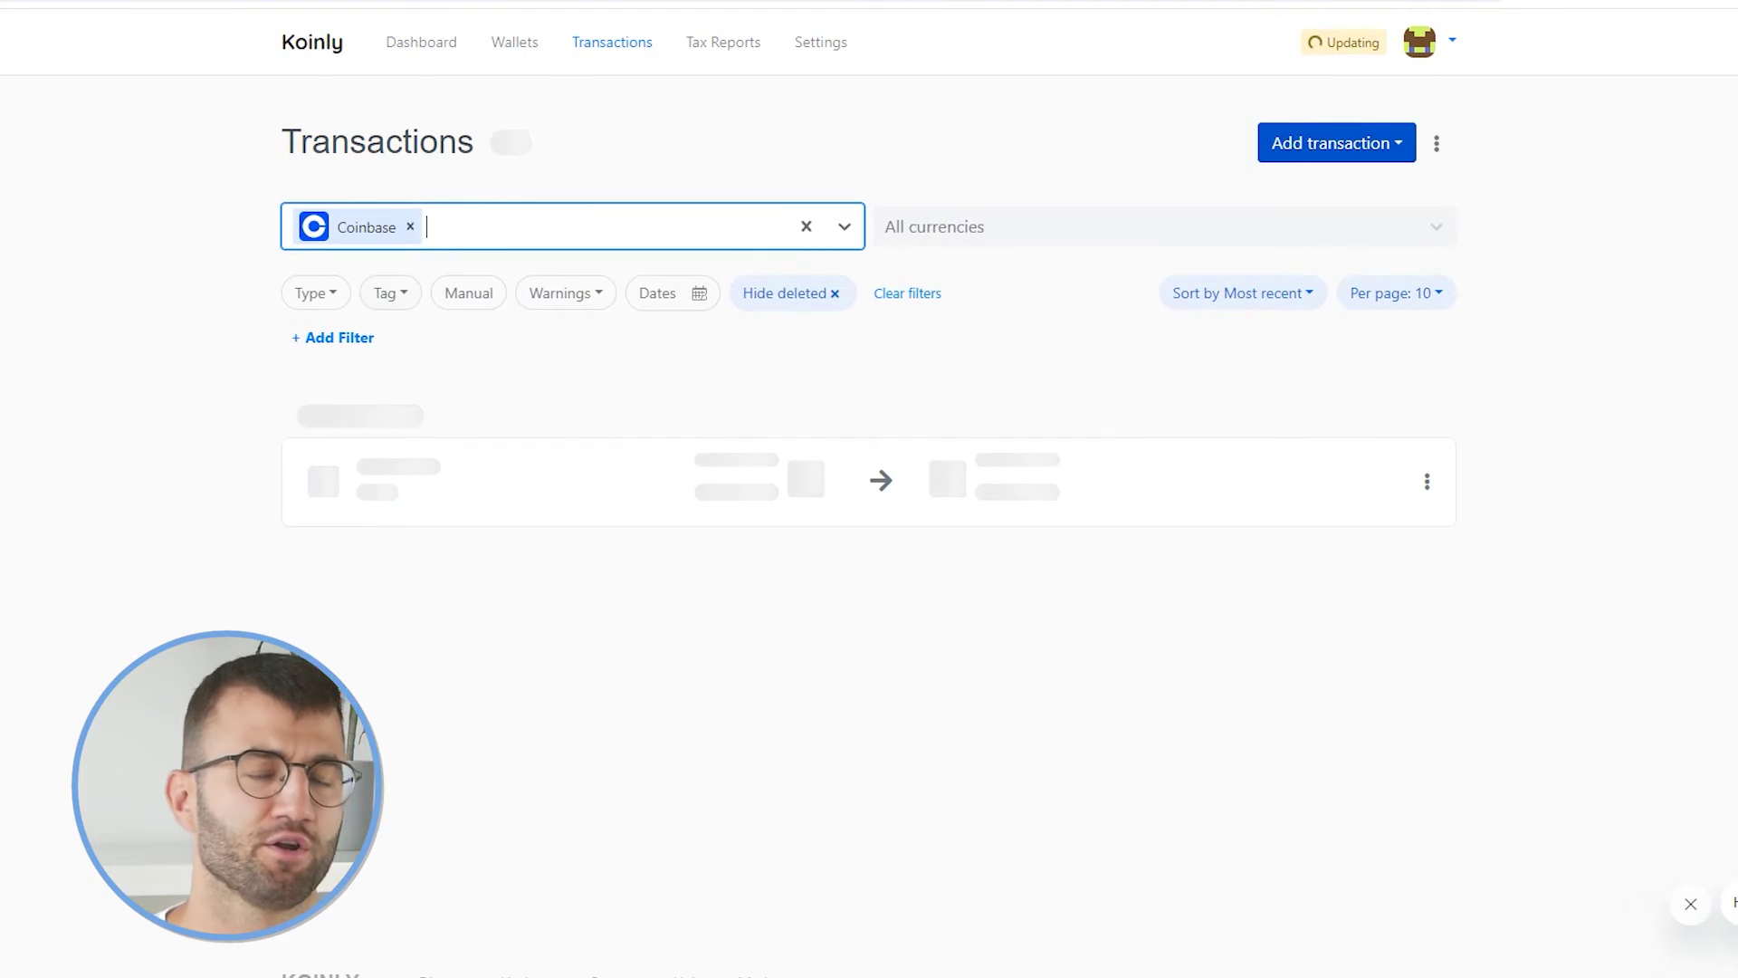
{"action": "scroll", "coordinate": [869, 488], "scroll_direction": "down", "scroll_amount": 4}
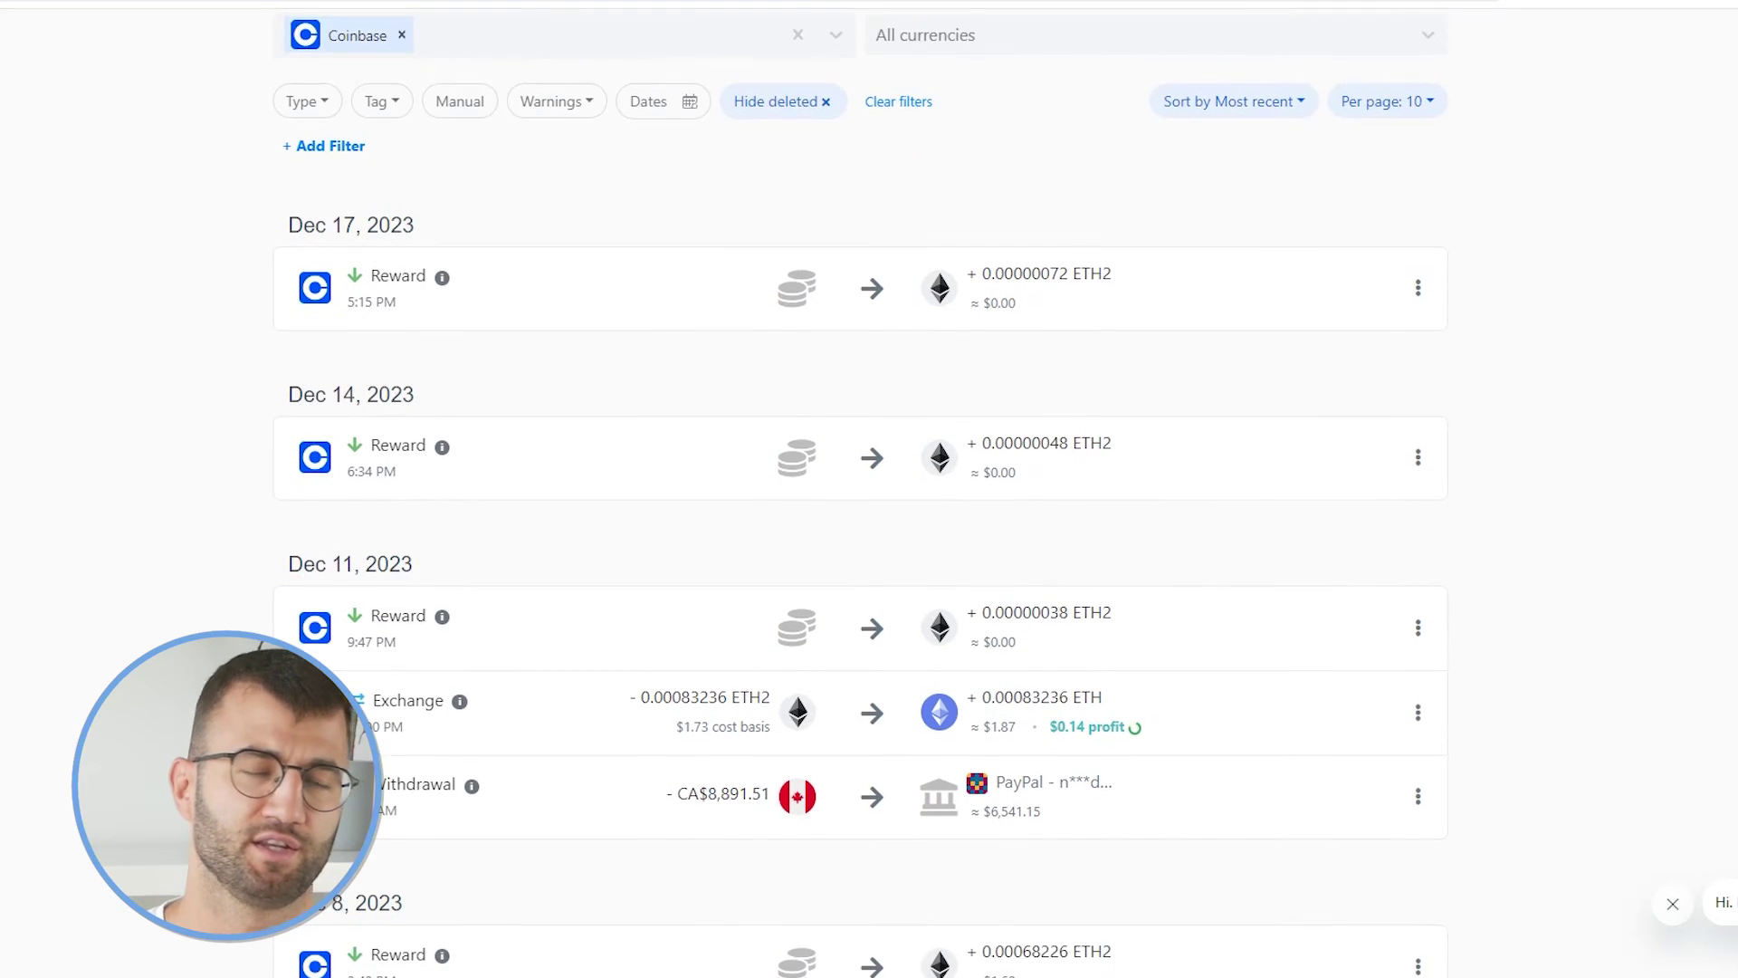
{"action": "scroll", "coordinate": [869, 489], "scroll_direction": "down", "scroll_amount": 4}
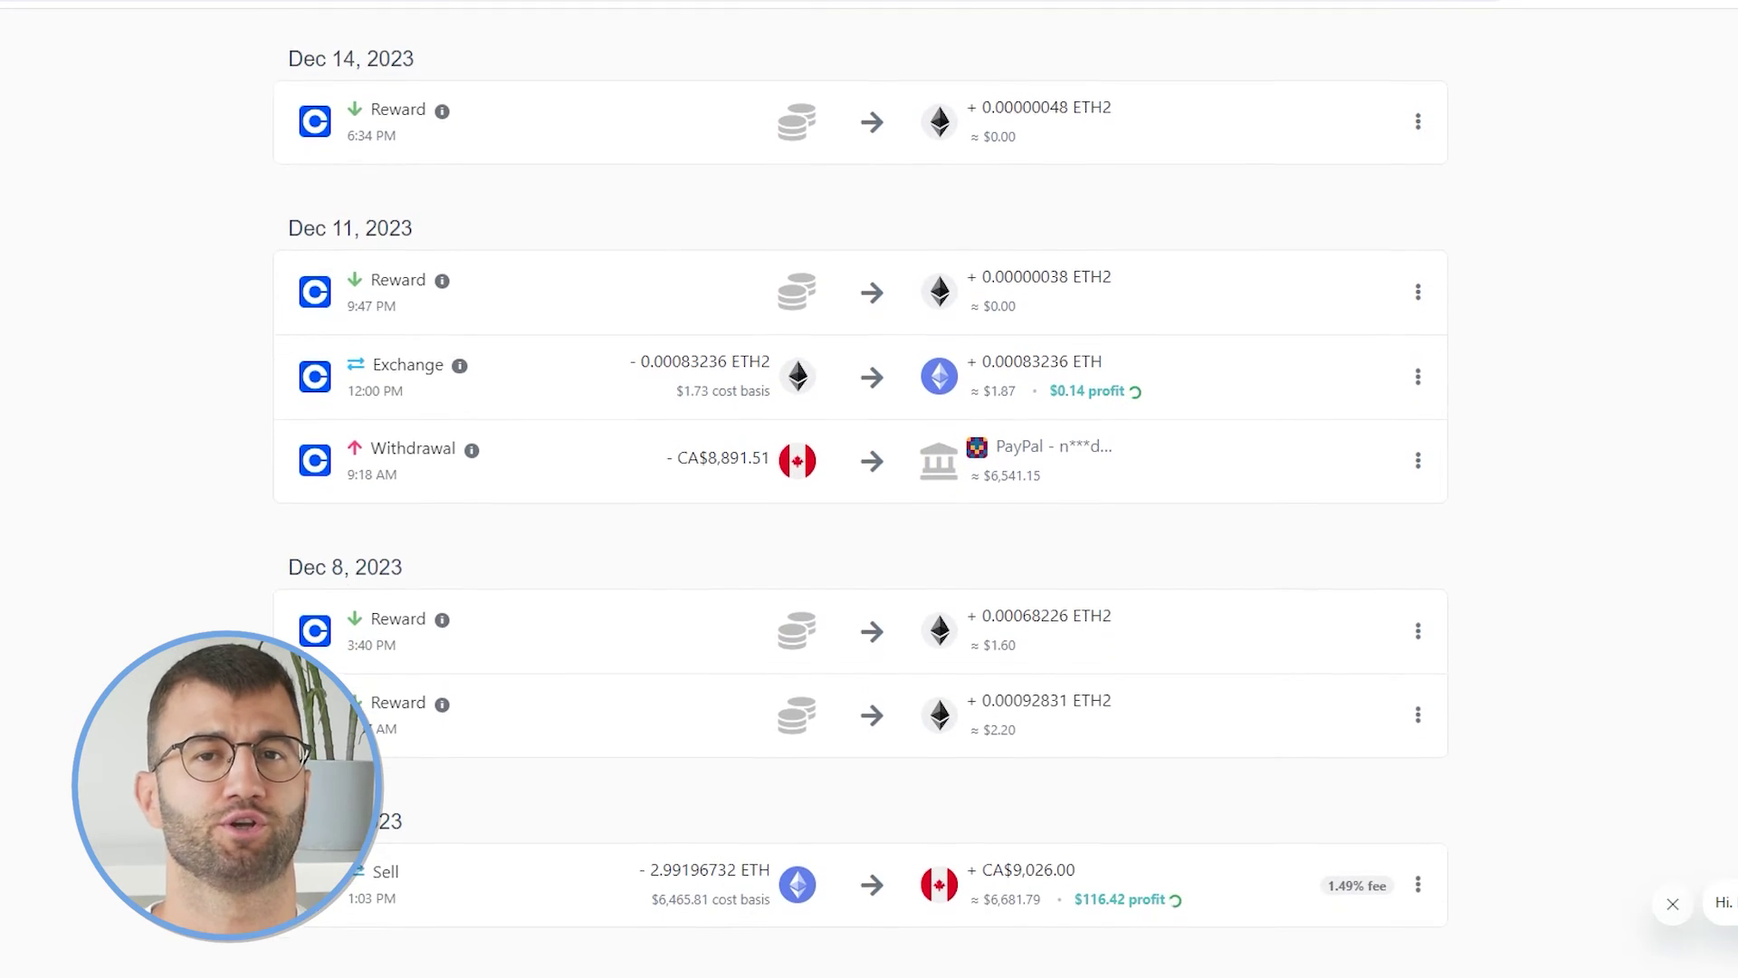
{"action": "scroll", "coordinate": [869, 488], "scroll_direction": "down", "scroll_amount": 4}
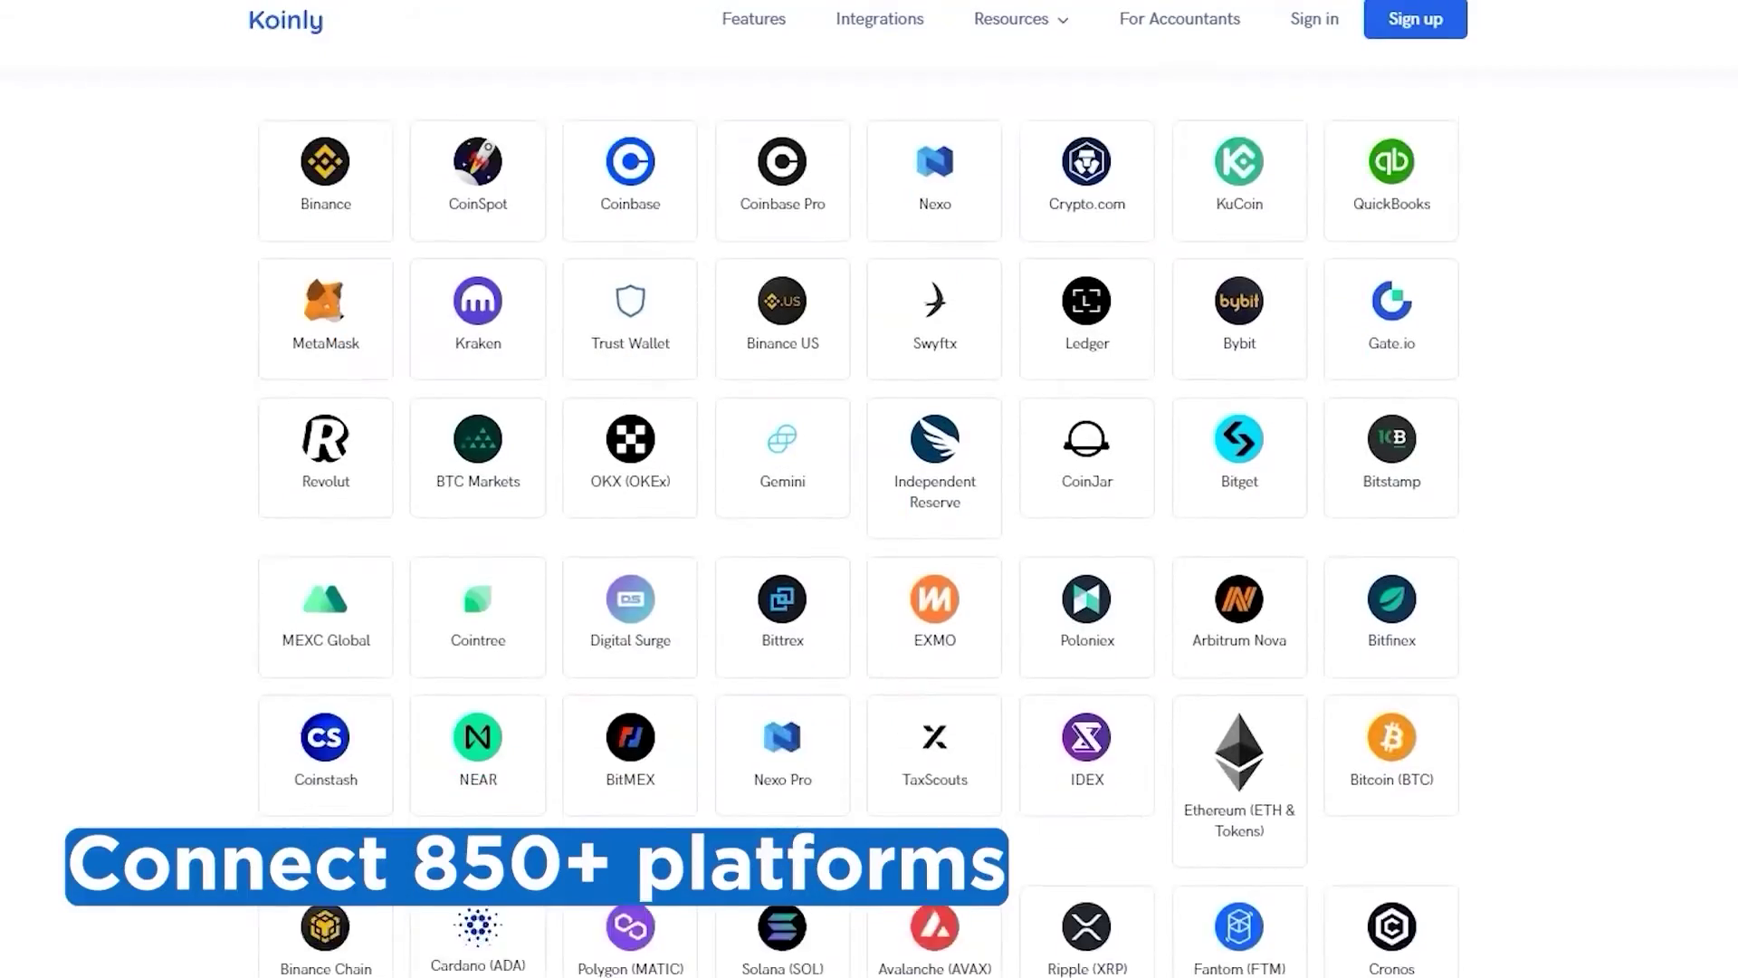
{"action": "scroll", "coordinate": [860, 524], "scroll_direction": "down", "scroll_amount": 5}
{"action": "scroll", "coordinate": [859, 525], "scroll_direction": "down", "scroll_amount": 5}
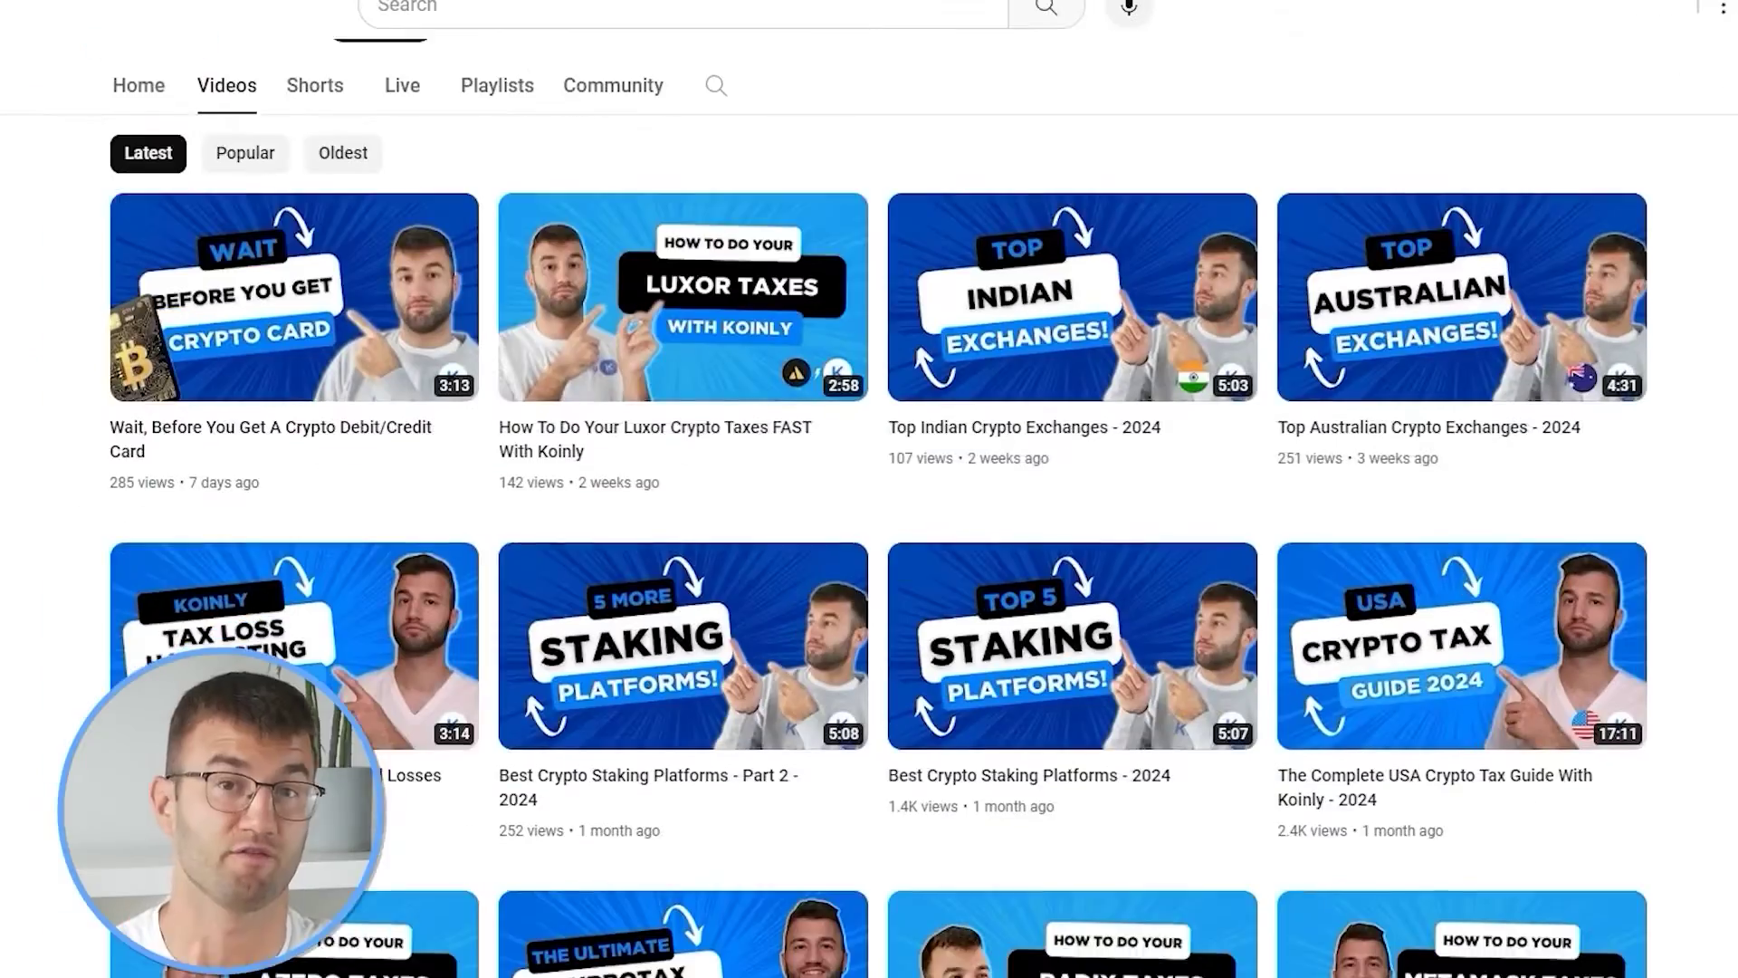
{"action": "scroll", "coordinate": [869, 535], "scroll_direction": "down", "scroll_amount": 5}
{"action": "scroll", "coordinate": [869, 534], "scroll_direction": "down", "scroll_amount": 2}
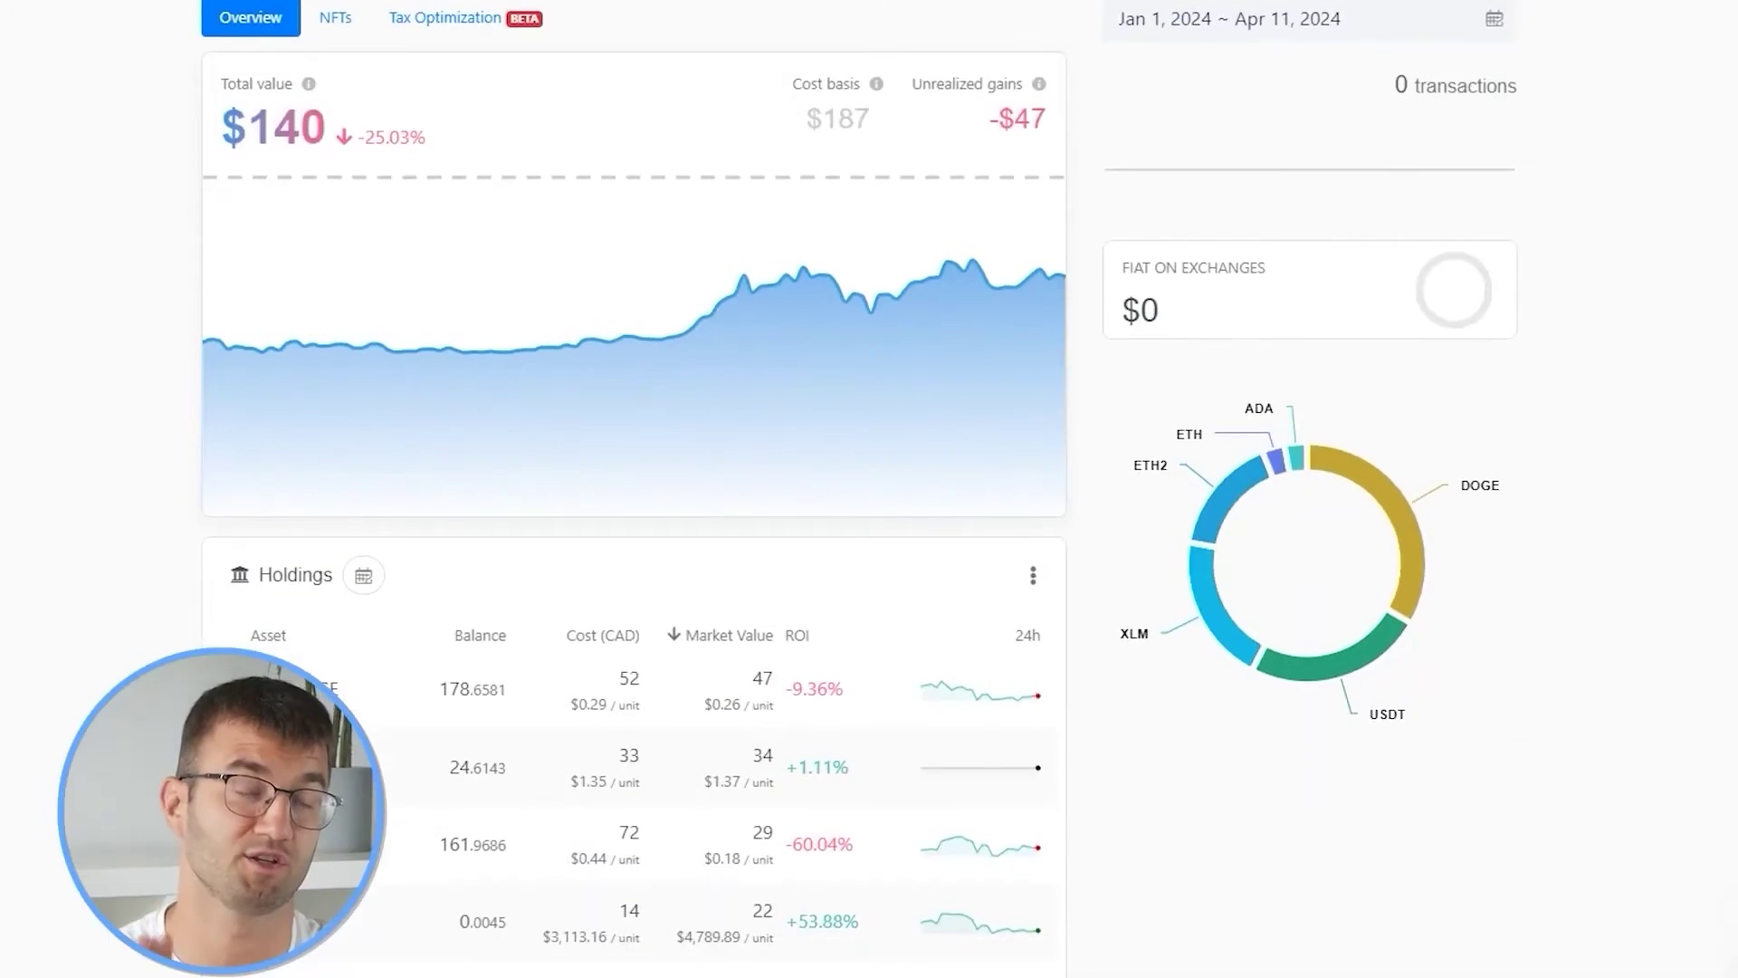
{"action": "scroll", "coordinate": [634, 488], "scroll_direction": "down", "scroll_amount": 3}
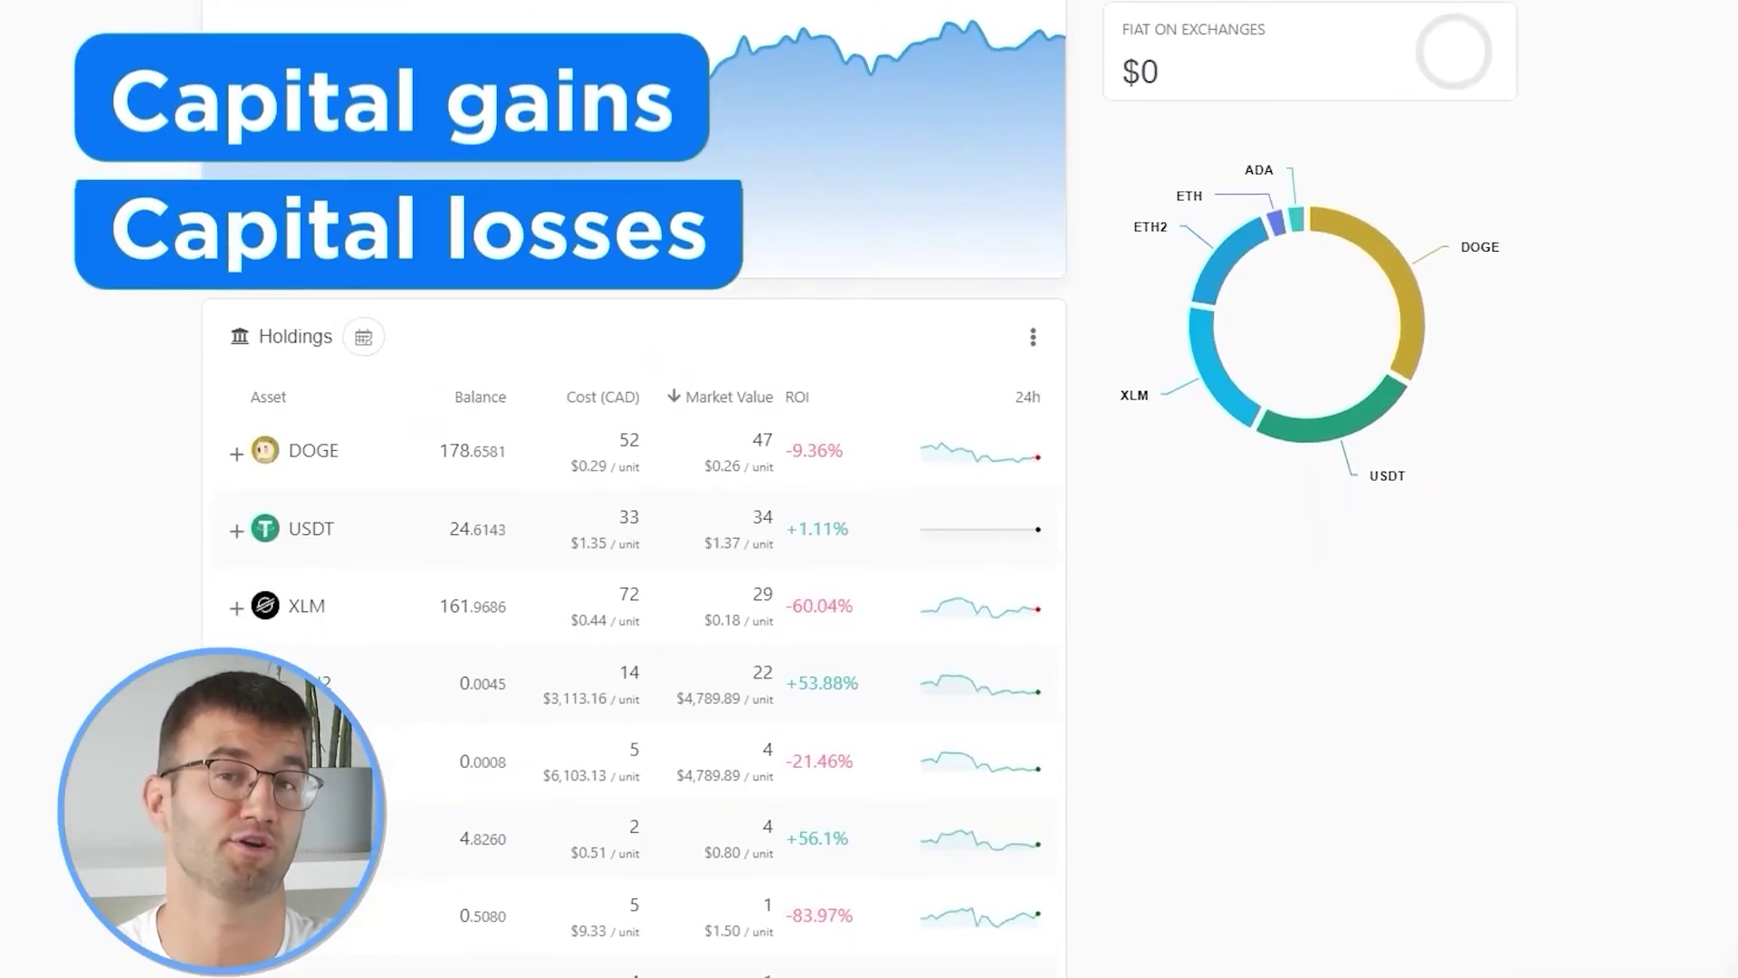
{"action": "scroll", "coordinate": [633, 489], "scroll_direction": "down", "scroll_amount": 1}
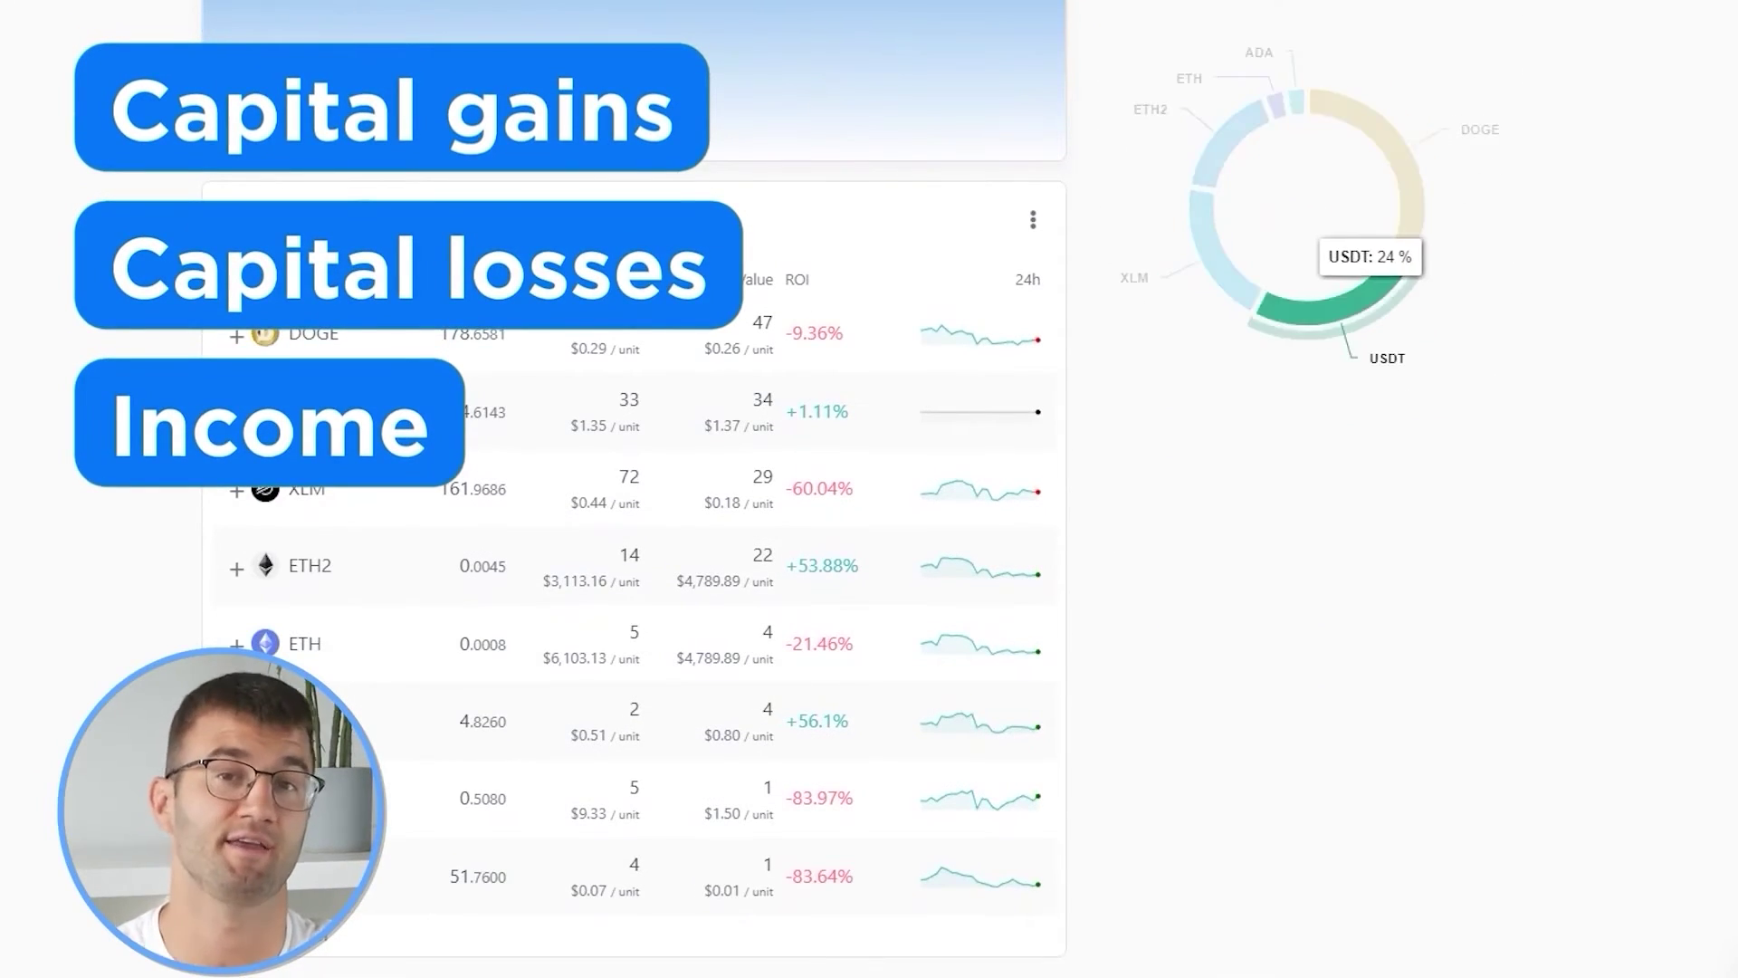